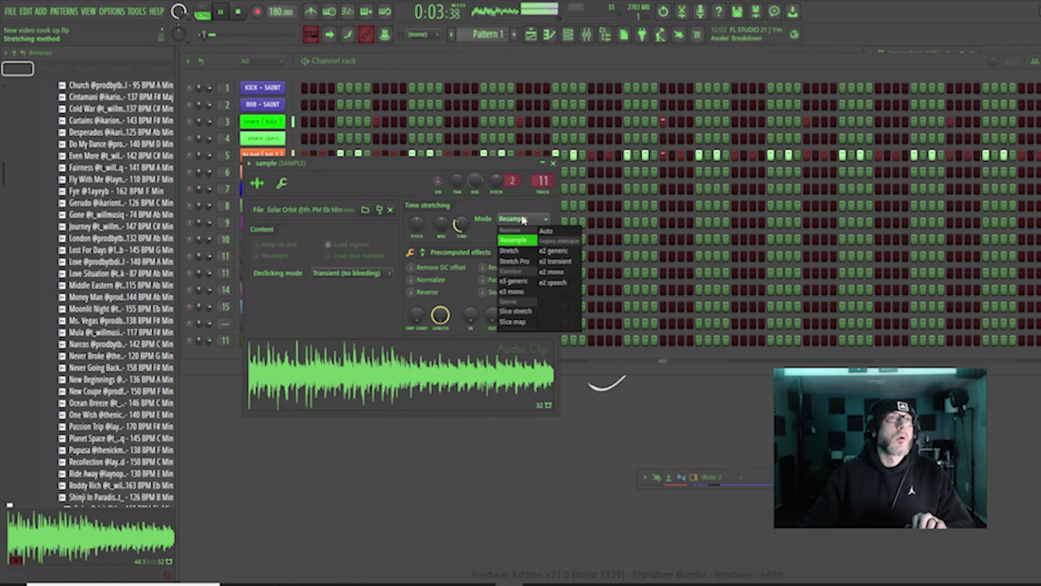
Set the sample's time stretching mode to Stretch and its pitch shift to -100 cents, and close the sample's settings
{"action": "left_click", "coordinate": [496, 245]}
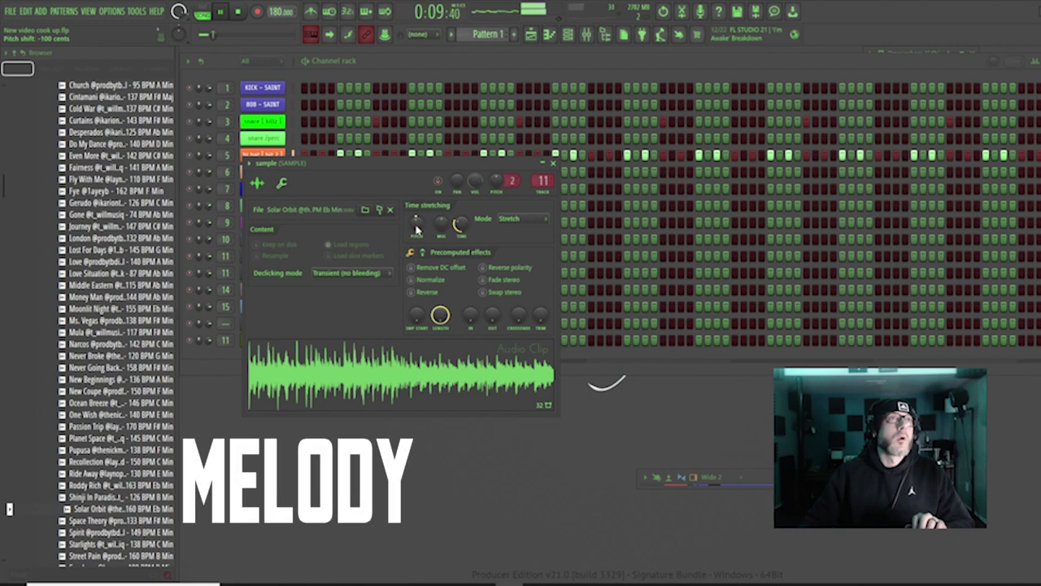
{"action": "left_click", "coordinate": [553, 164]}
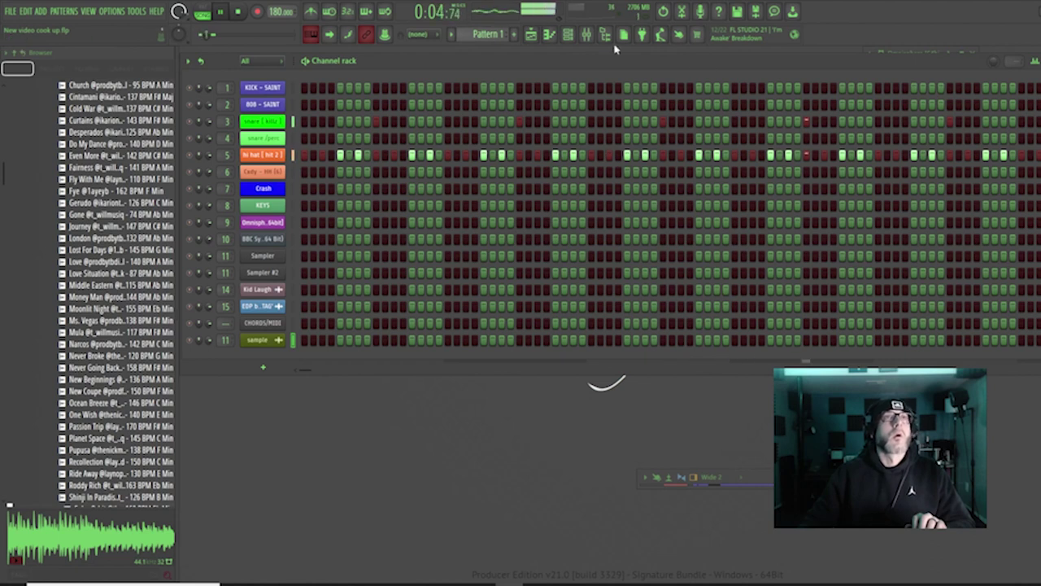
Load Melodyne into effect slot 4 of the SAMPLE mixer track and dismiss its welcome window
{"action": "left_click", "coordinate": [592, 38]}
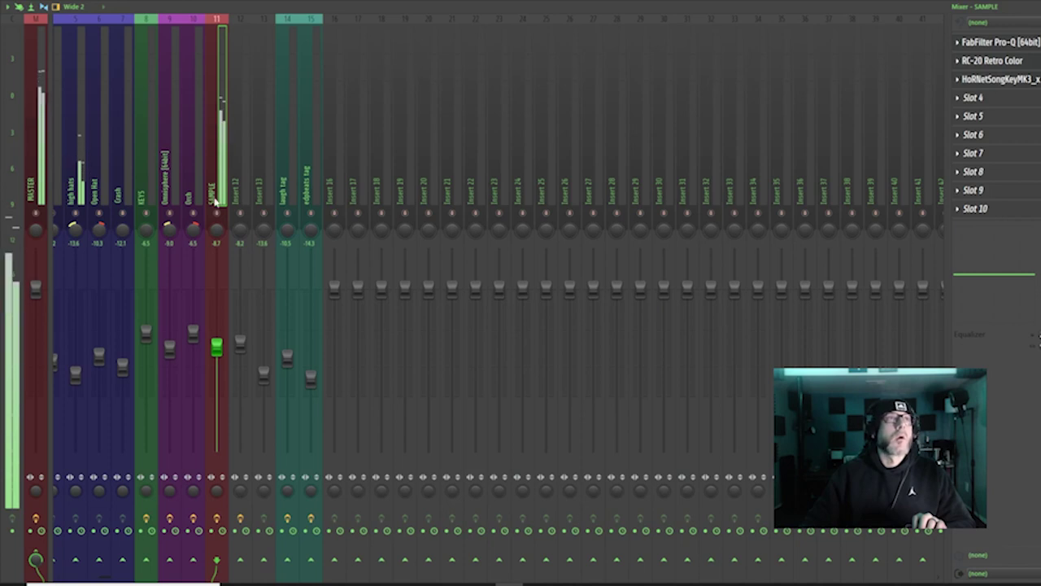
{"action": "left_click", "coordinate": [977, 96]}
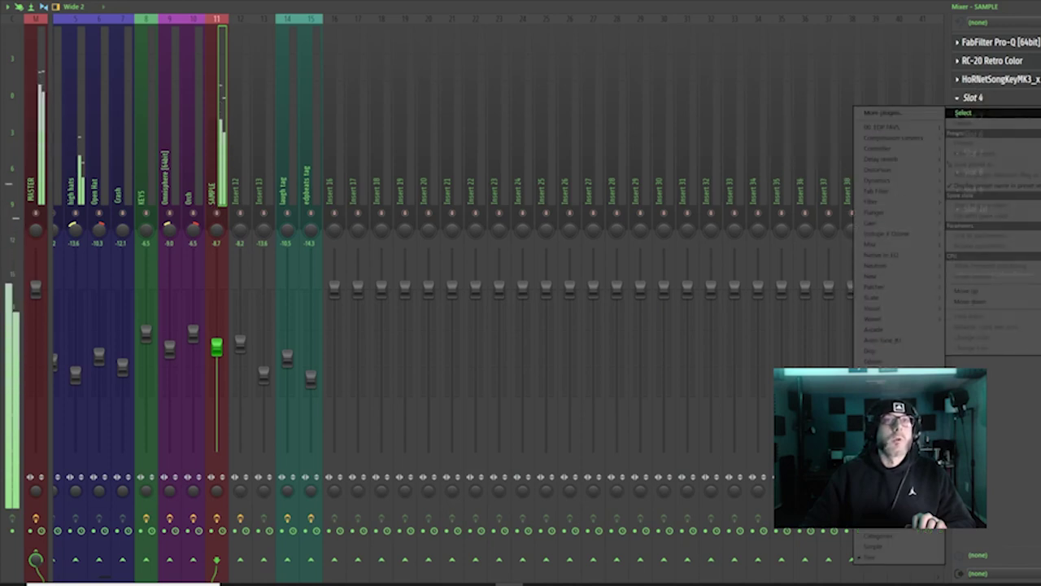
{"action": "left_click", "coordinate": [899, 423]}
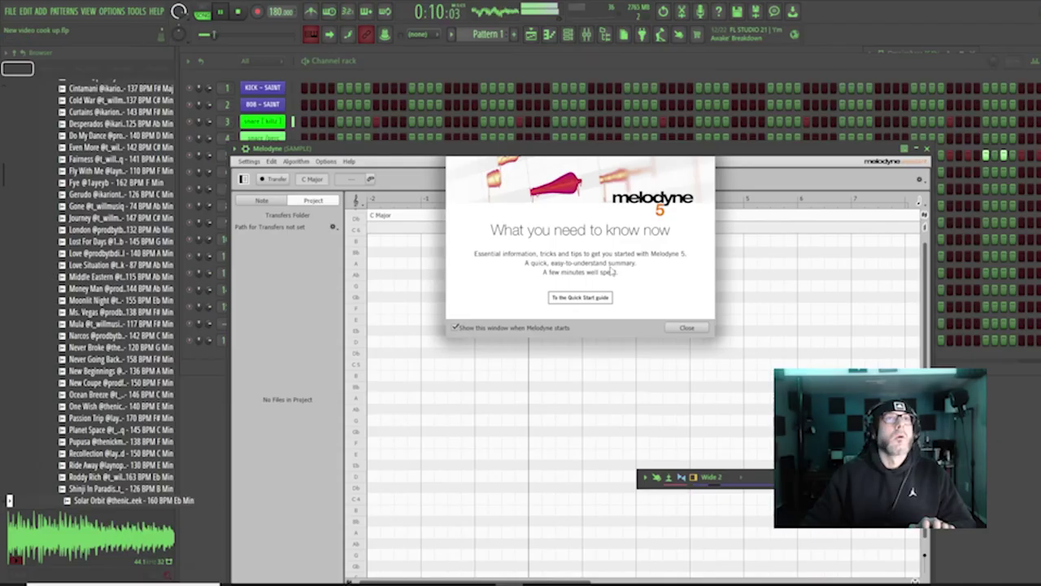
{"action": "left_click", "coordinate": [684, 330]}
{"action": "left_click_drag", "start_coordinate": [572, 161], "coordinate": [558, 58]}
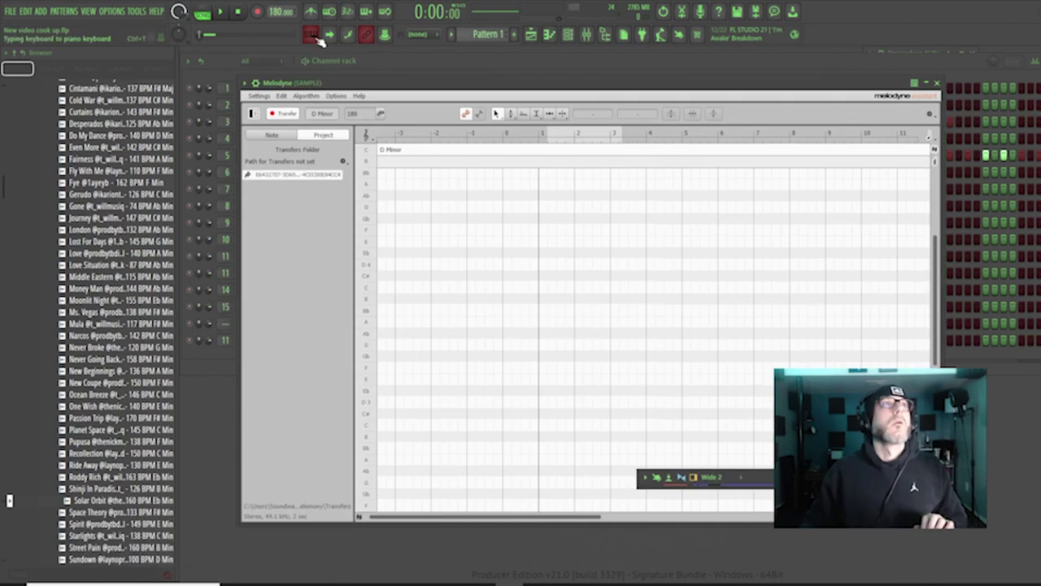
Transfer the sample's audio into Melodyne by playing the song, and inspect the analysed notes and key
{"action": "left_click", "coordinate": [223, 13]}
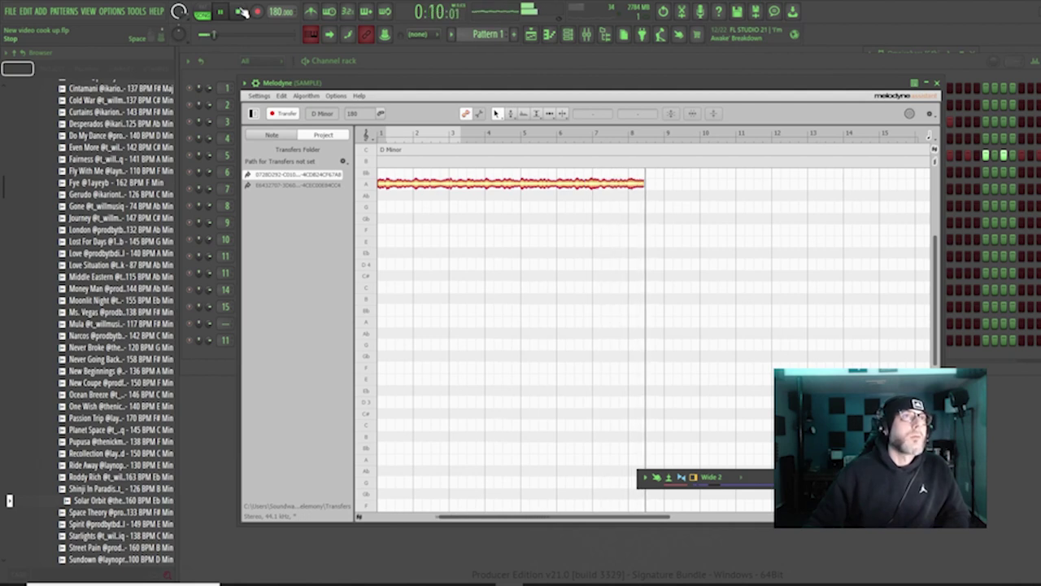
{"action": "left_click", "coordinate": [241, 11]}
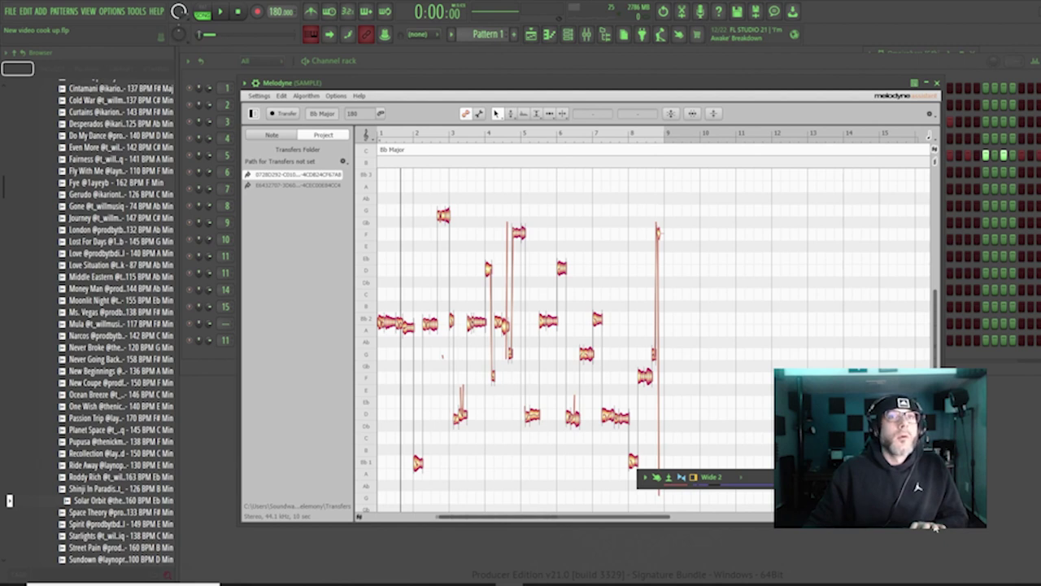
{"action": "left_click_drag", "start_coordinate": [933, 337], "coordinate": [936, 343]}
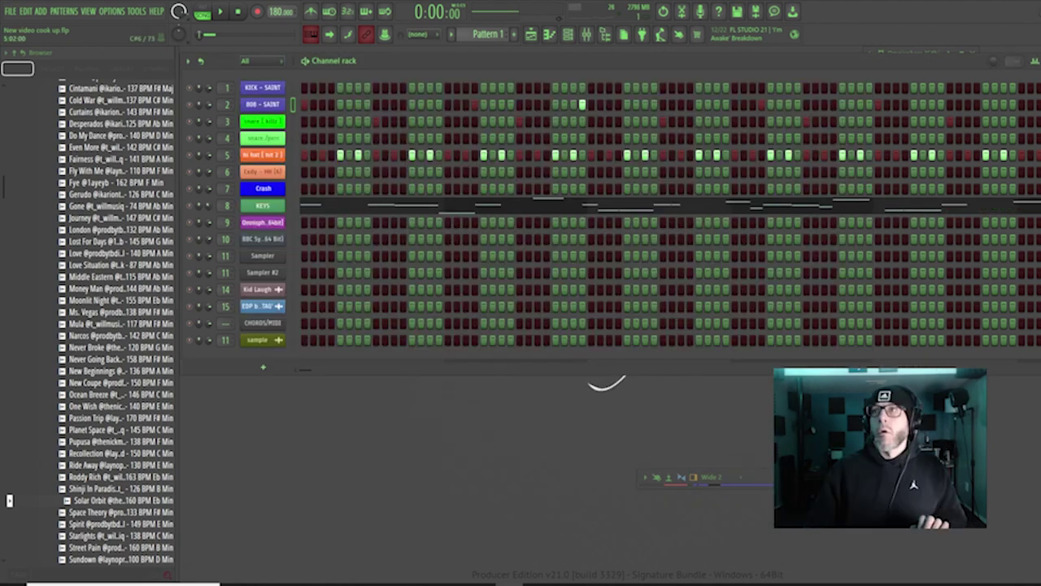
Add hits to the Buffed percussion channel in the channel rack while playing the beat, and save the project
{"action": "key", "text": "space"}
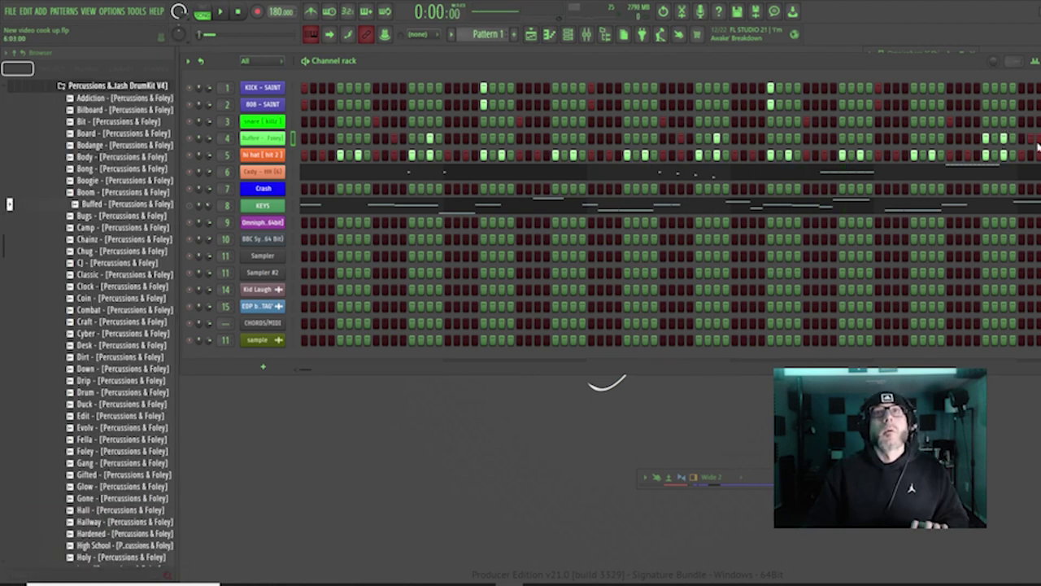
{"action": "key", "text": "space"}
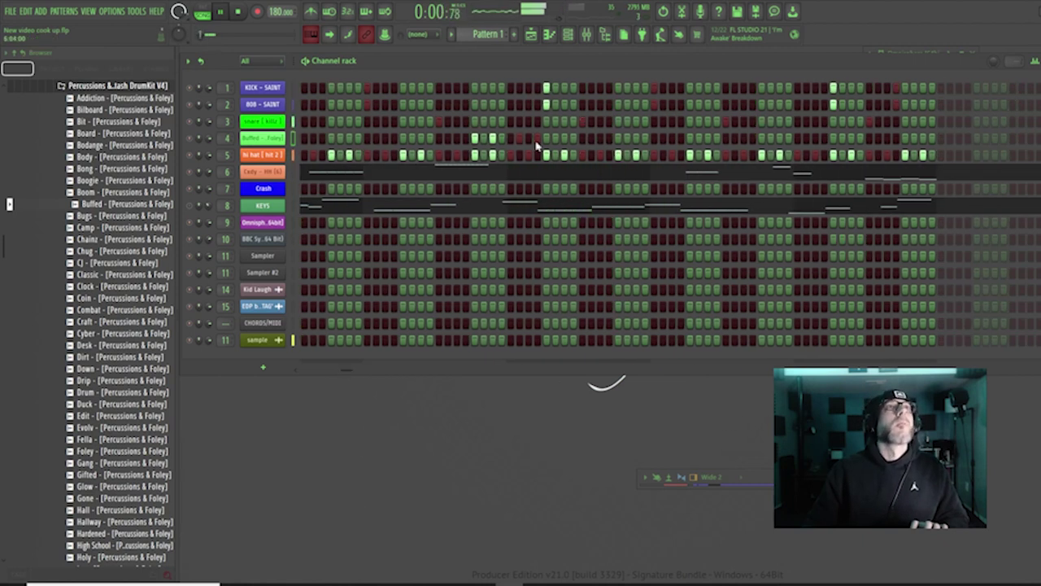
{"action": "left_click", "coordinate": [565, 142]}
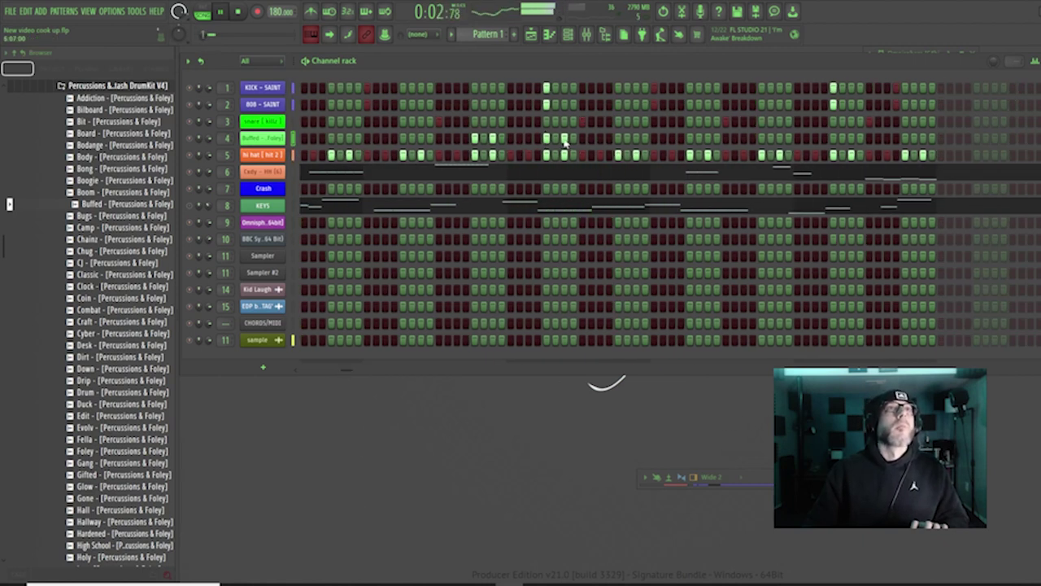
{"action": "key", "text": "ctrl+s"}
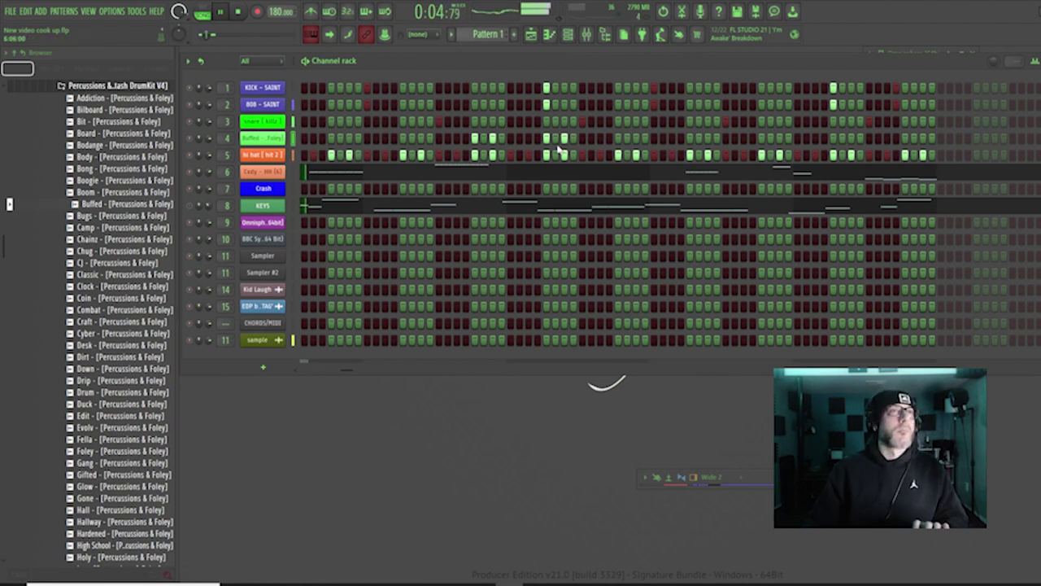
{"action": "left_click", "coordinate": [618, 138]}
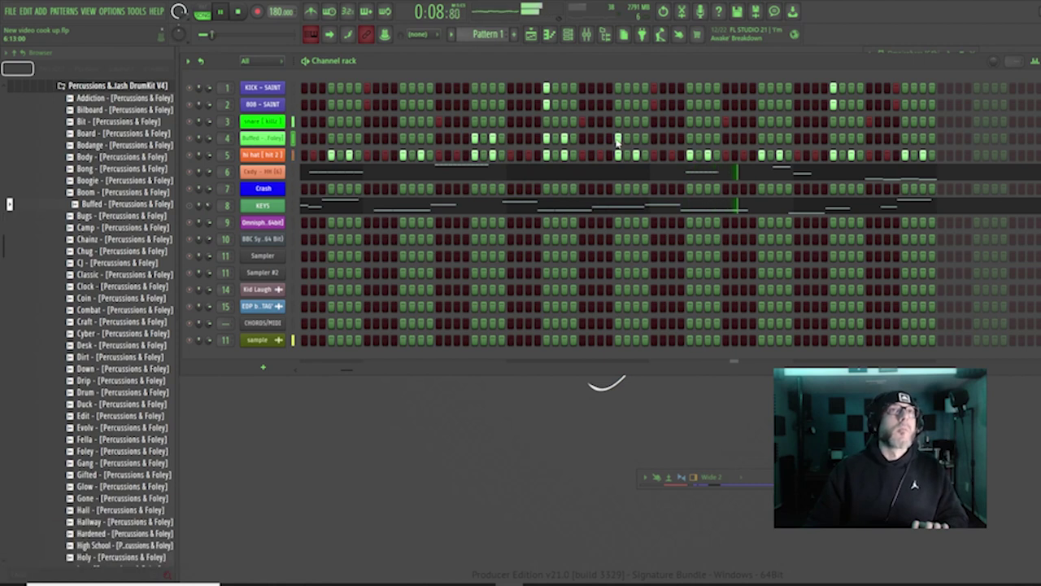
{"action": "left_click", "coordinate": [635, 139]}
{"action": "key", "text": "space"}
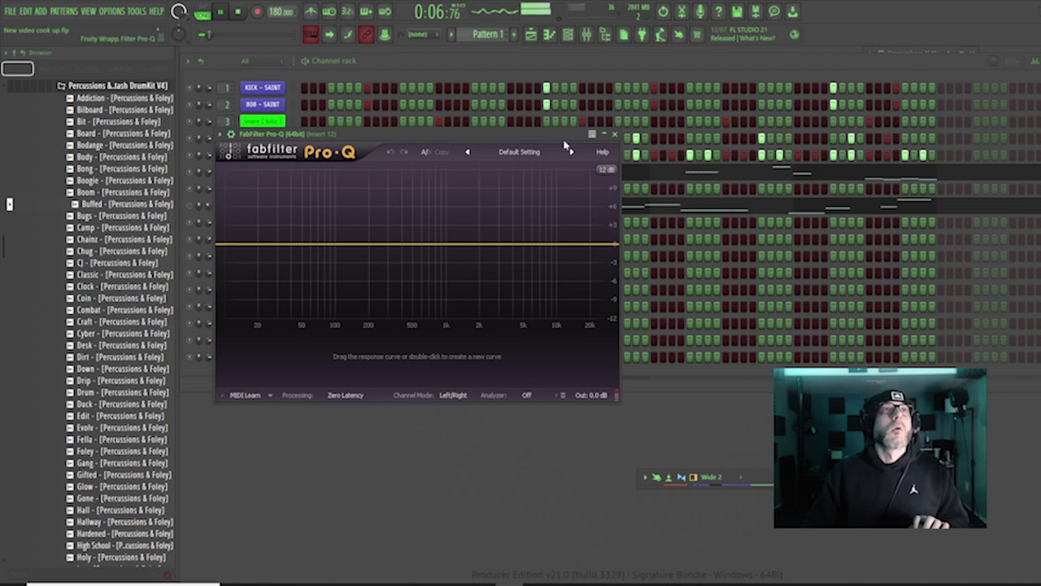
Load a preset in FabFilter Pro-Q on Insert 12 and reshape the low-frequency part of its curve
{"action": "left_click", "coordinate": [520, 153]}
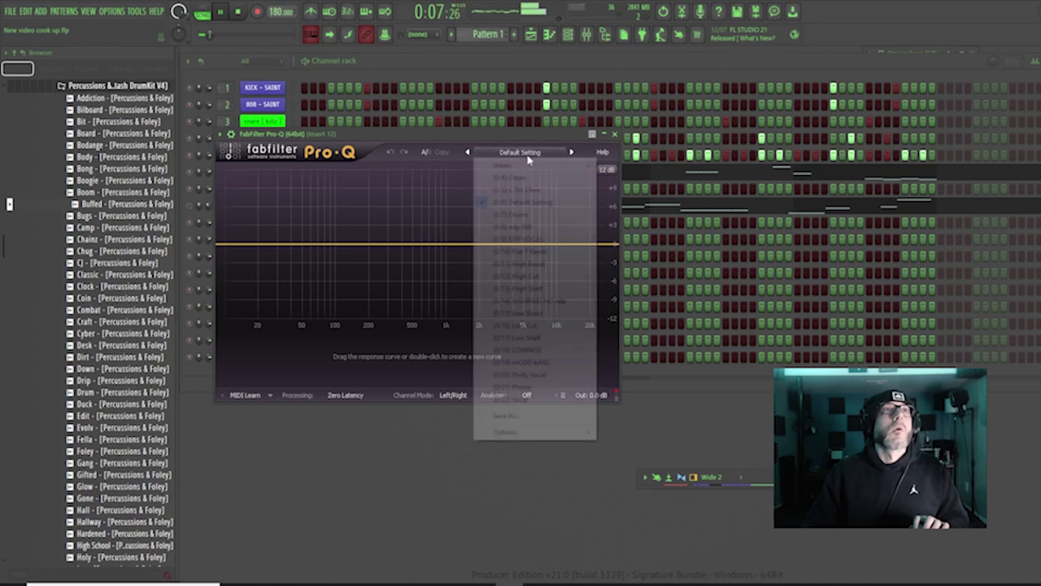
{"action": "left_click", "coordinate": [533, 300]}
{"action": "left_click_drag", "start_coordinate": [266, 247], "coordinate": [300, 331]}
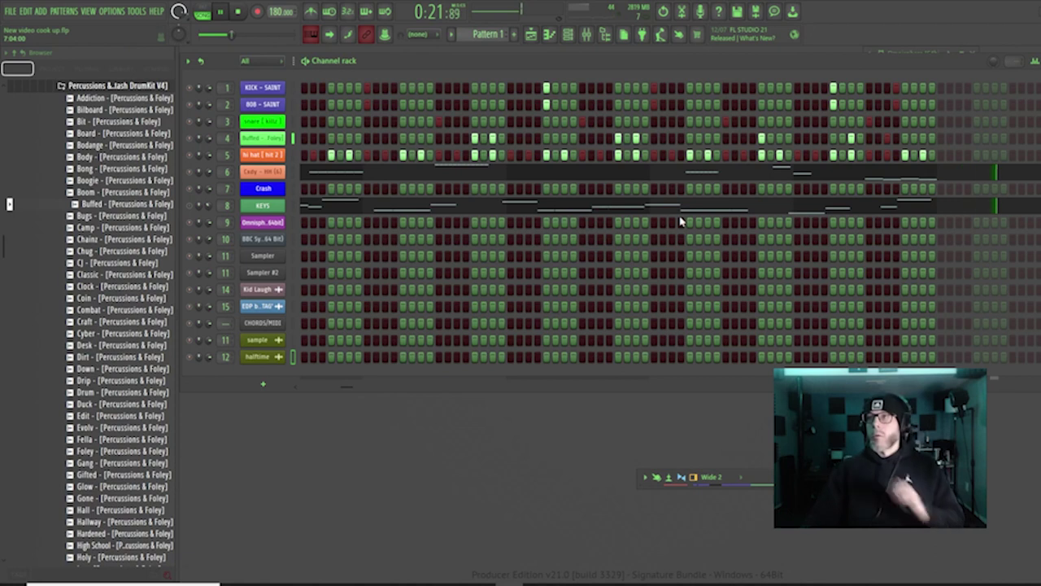
Play the arrangement, clear the time selection over bars 9 to 17 in the playlist and play from bar 1
{"action": "key", "text": "space"}
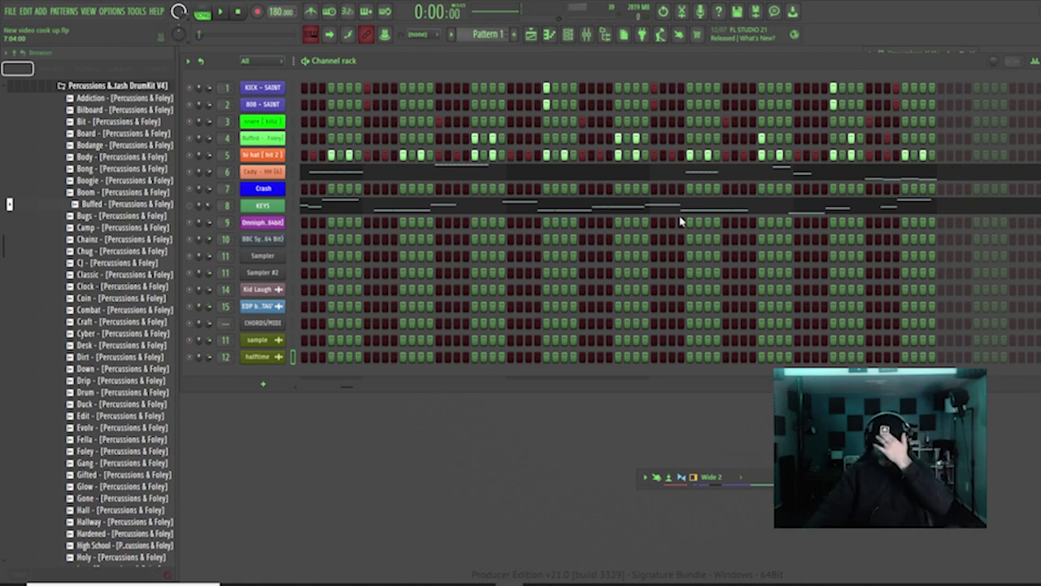
{"action": "key", "text": "space"}
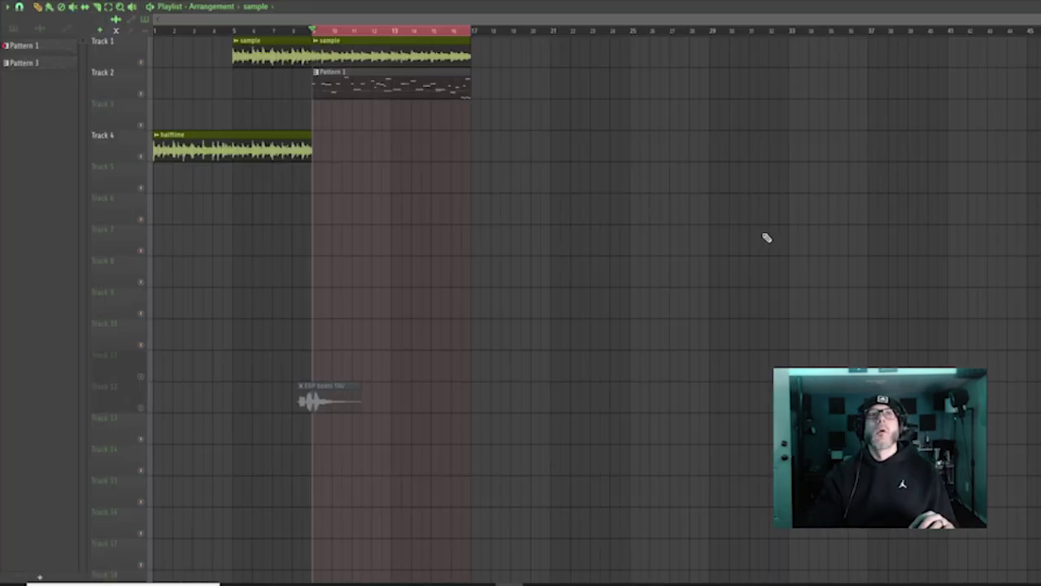
{"action": "key", "text": "space"}
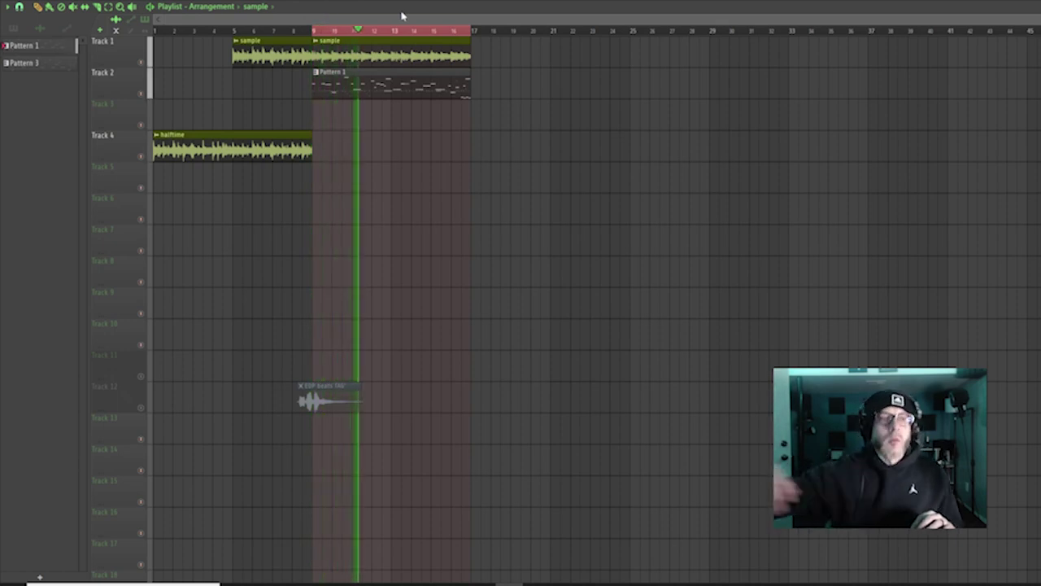
{"action": "right_click", "coordinate": [157, 34]}
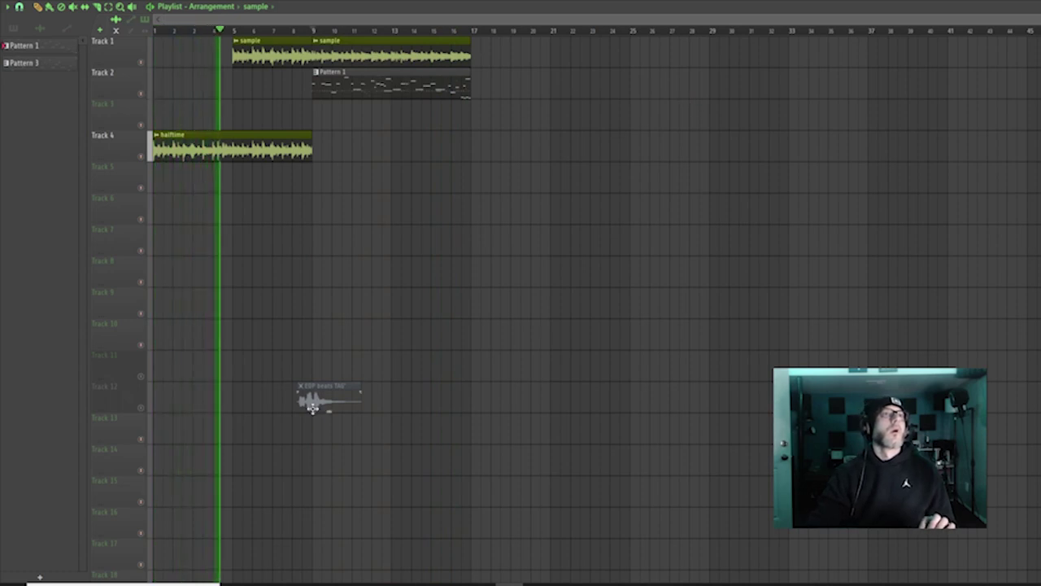
Delete Pattern 3 from the project and confirm the deletion
{"action": "left_click", "coordinate": [49, 65]}
{"action": "right_click", "coordinate": [49, 65]}
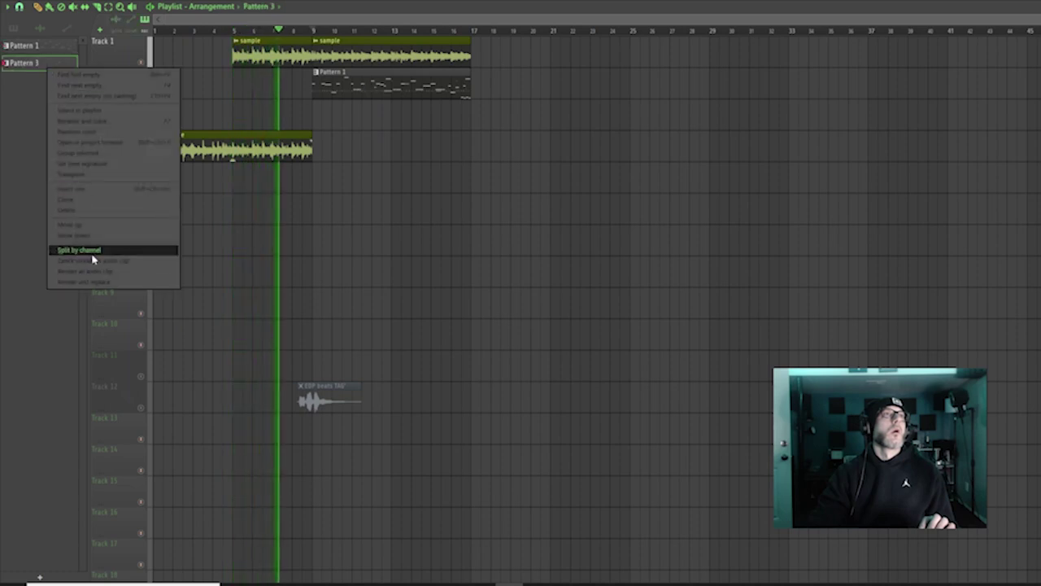
{"action": "left_click", "coordinate": [100, 211]}
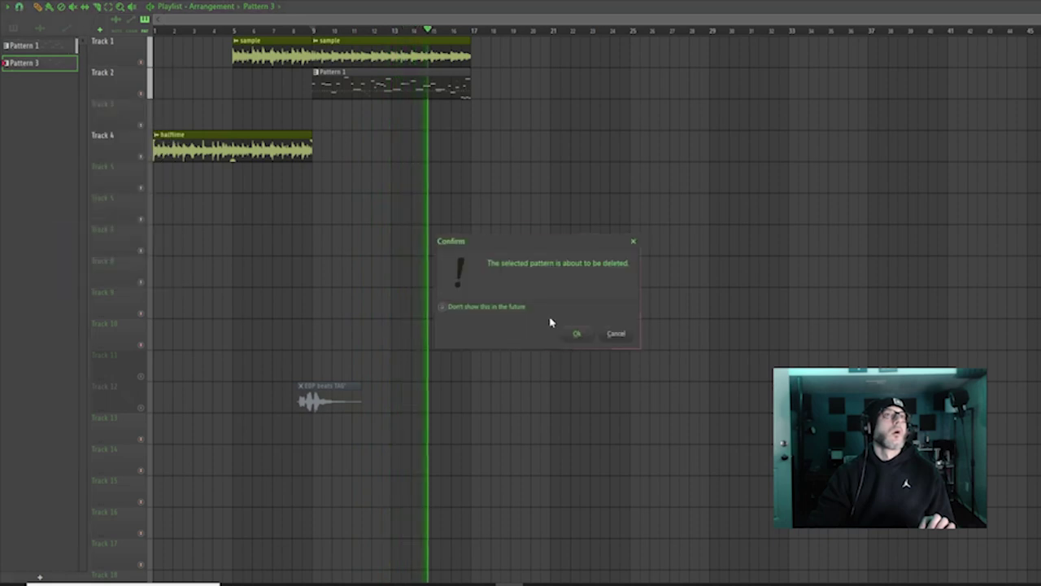
{"action": "left_click", "coordinate": [577, 334]}
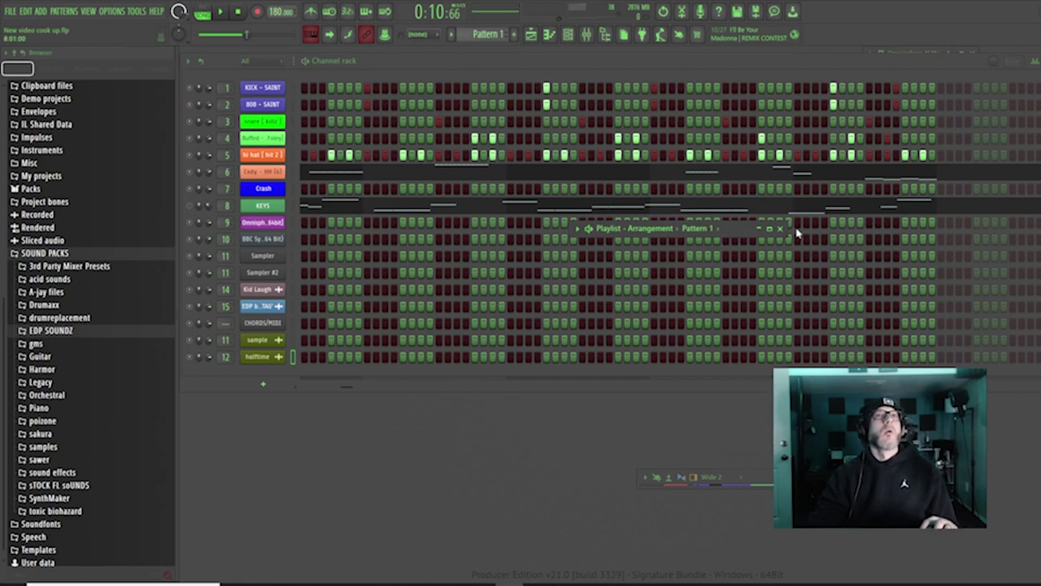
Maximize the playlist and place a copy of the sample clip on Track 1 at bar 17
{"action": "left_click_drag", "start_coordinate": [740, 233], "coordinate": [753, 252]}
{"action": "left_click", "coordinate": [770, 242]}
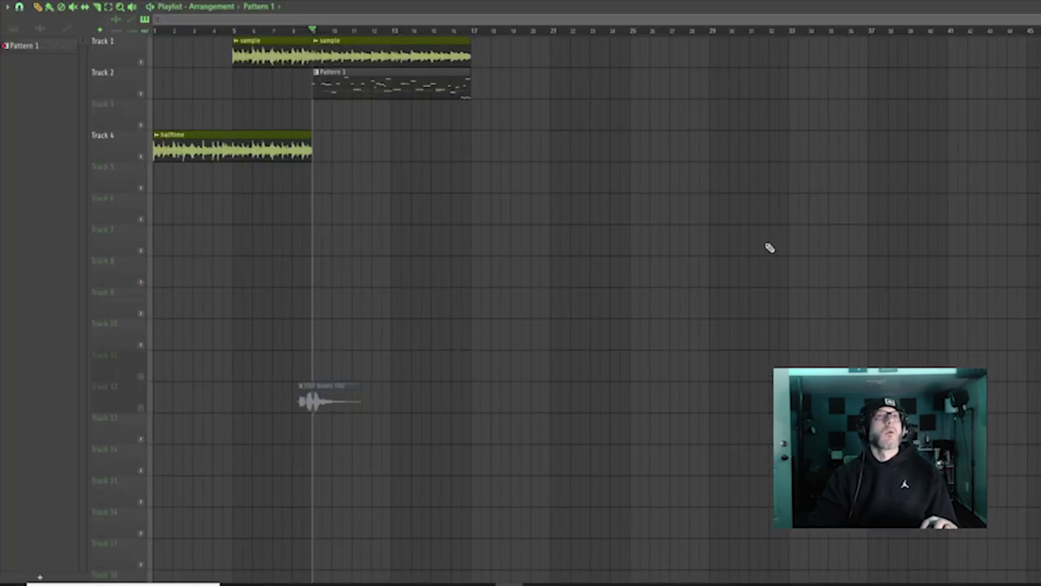
{"action": "left_click_drag", "start_coordinate": [374, 57], "coordinate": [558, 50]}
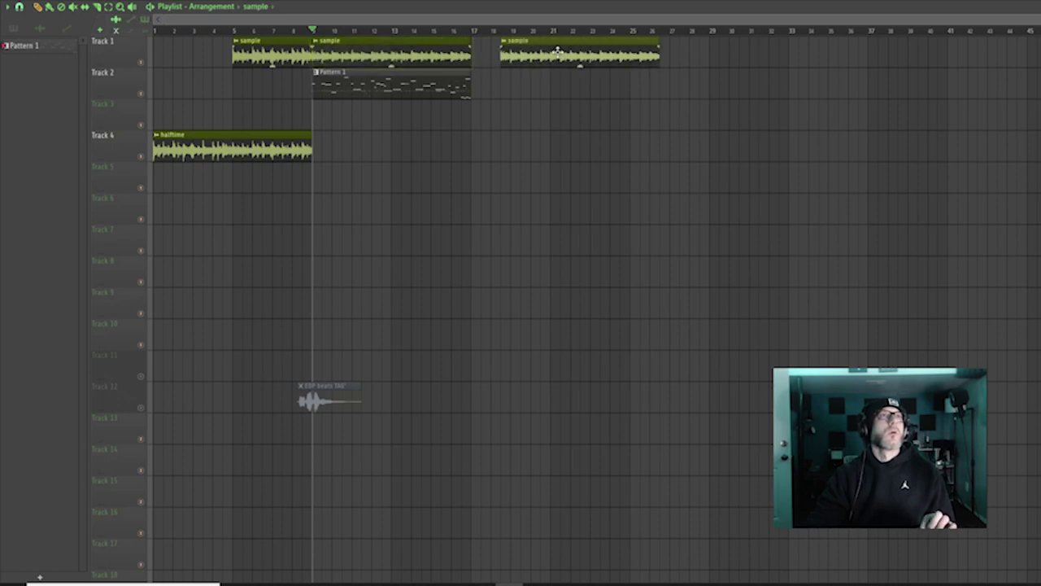
Remove the Pattern 1 clip from Track 2 and split Pattern 1 by channel
{"action": "right_click", "coordinate": [13, 47]}
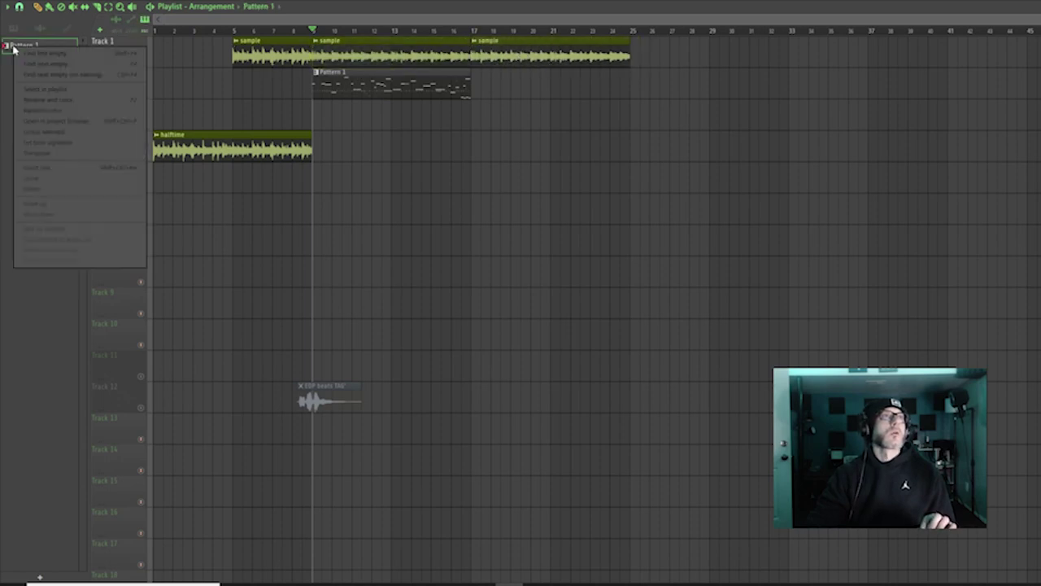
{"action": "right_click", "coordinate": [395, 96]}
{"action": "right_click", "coordinate": [48, 50]}
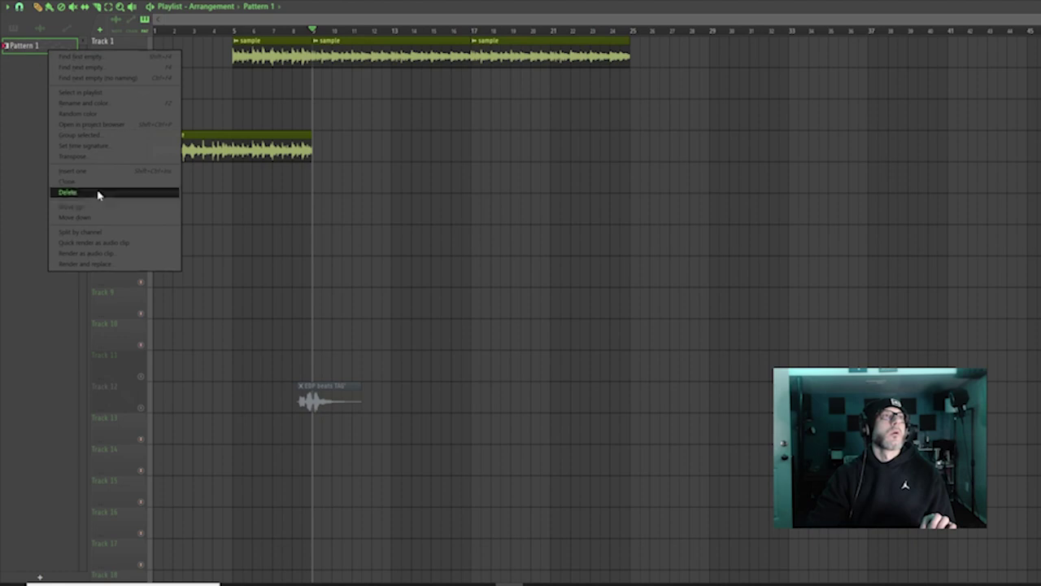
{"action": "left_click", "coordinate": [101, 234]}
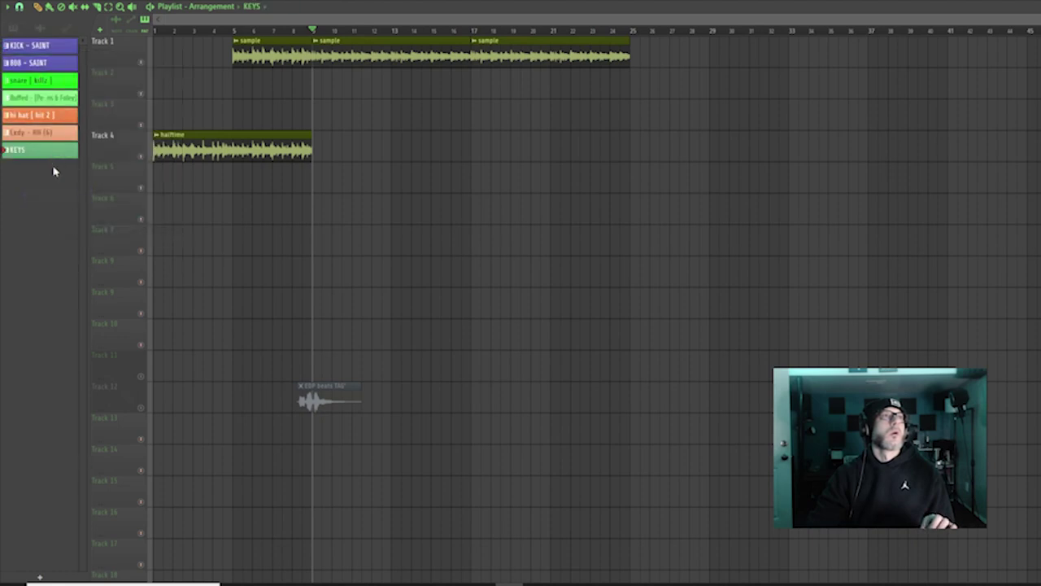
Place the six drum patterns from KICK - SAINT to Cxdy - HH (6) on Tracks 2 to 7 at bar 9 and duplicate them at bar 17
{"action": "left_click_drag", "start_coordinate": [49, 50], "coordinate": [328, 95]}
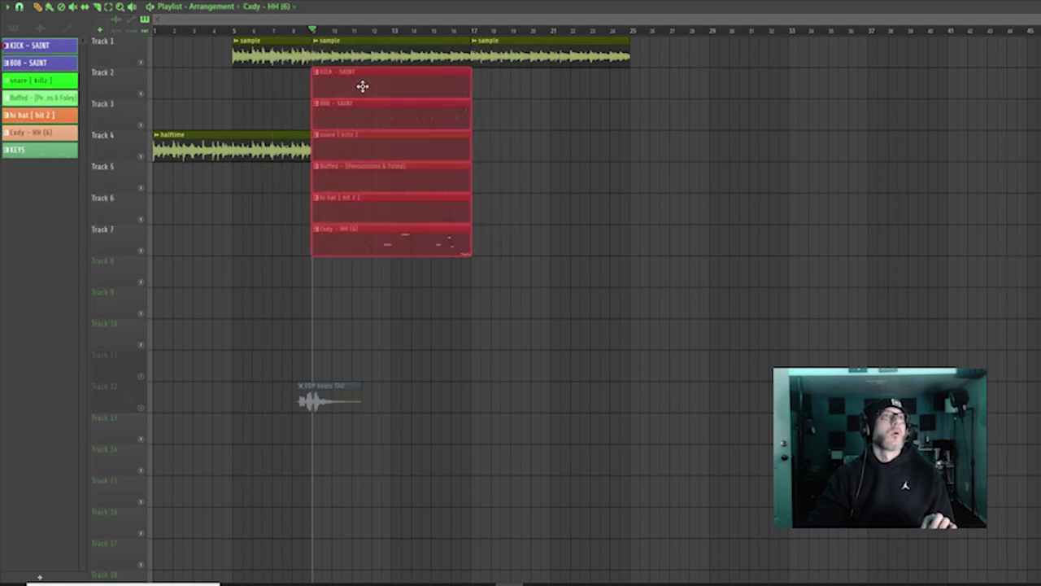
{"action": "key", "text": "ctrl+b"}
Trim the ends of both blocks of drum clips and shift the EDP beats TAG clip on Track 12 about three bars earlier
{"action": "left_click_drag", "start_coordinate": [460, 277], "coordinate": [466, 83]}
{"action": "left_click_drag", "start_coordinate": [618, 285], "coordinate": [639, 97]}
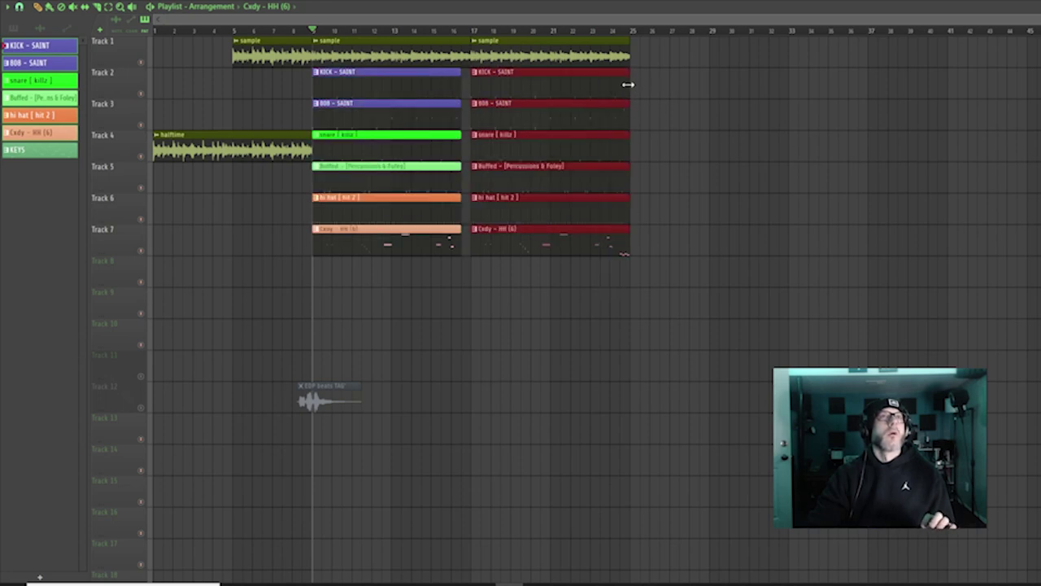
{"action": "left_click_drag", "start_coordinate": [332, 411], "coordinate": [271, 397]}
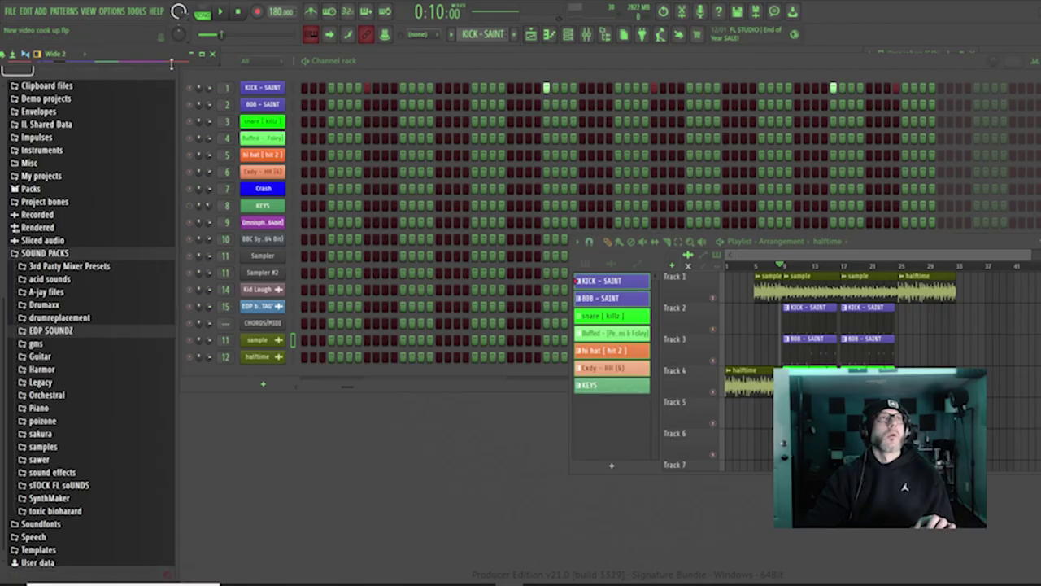
Enlarge the mixer window in height and width, and move the playlist window beside it with a taller track area
{"action": "left_click_drag", "start_coordinate": [172, 63], "coordinate": [167, 508]}
{"action": "left_click_drag", "start_coordinate": [220, 342], "coordinate": [473, 342]}
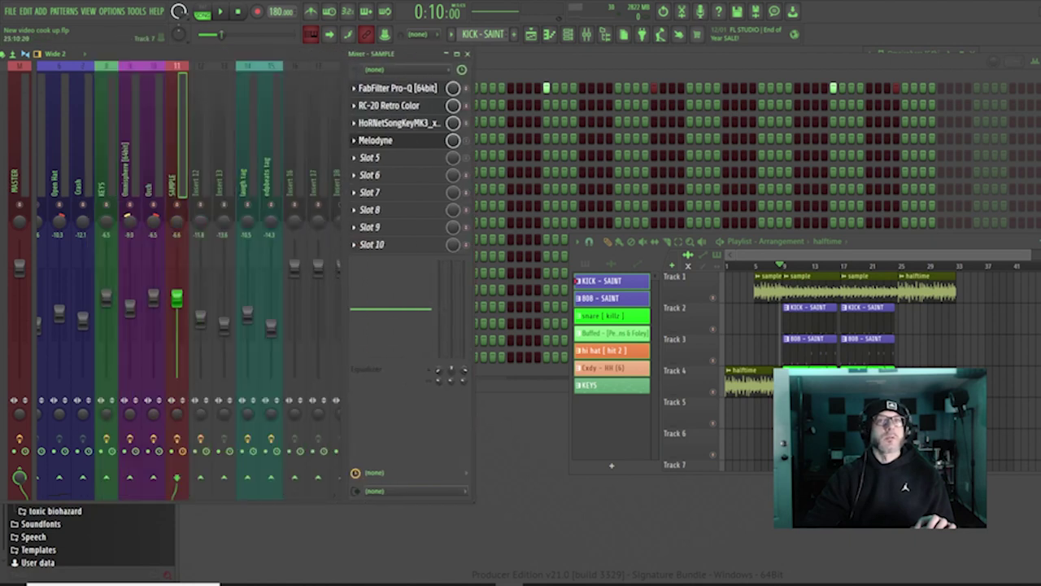
{"action": "left_click_drag", "start_coordinate": [612, 469], "coordinate": [611, 579]}
{"action": "left_click_drag", "start_coordinate": [934, 243], "coordinate": [864, 79]}
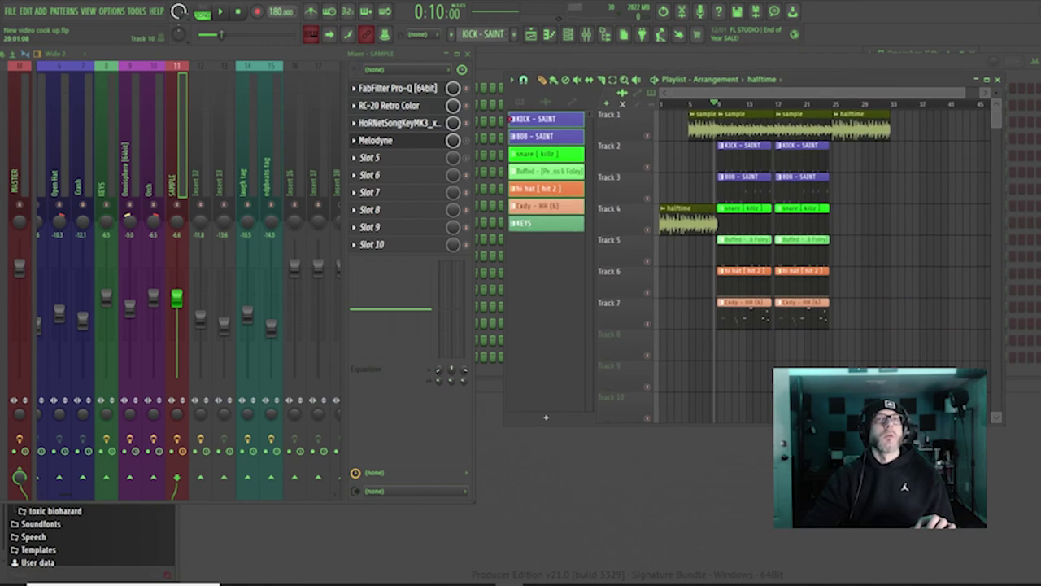
{"action": "left_click_drag", "start_coordinate": [873, 436], "coordinate": [872, 528]}
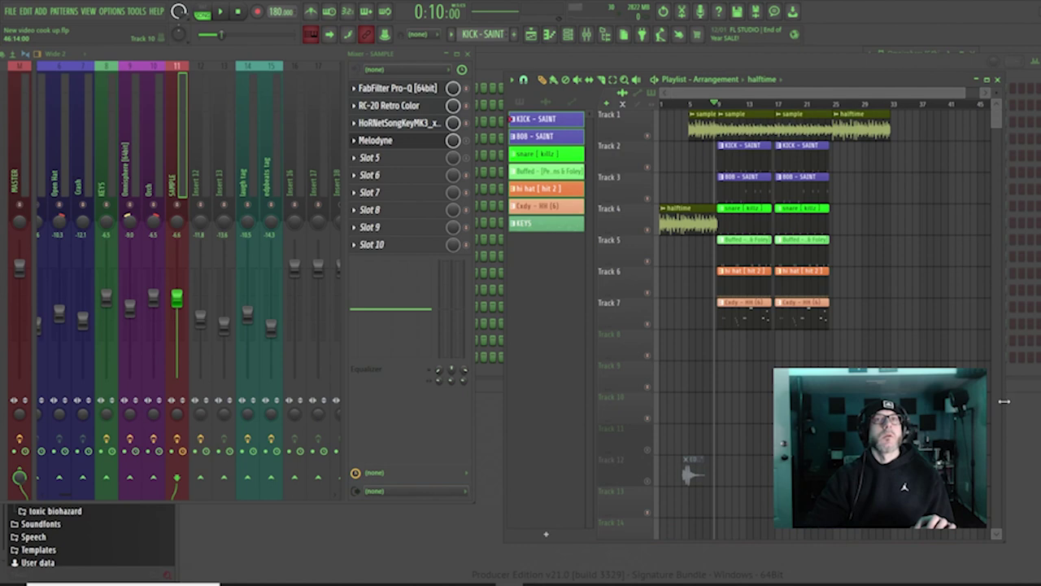
Widen the playlist window and position it beside the channel rack, with the mixer moved below the channel rack
{"action": "left_click_drag", "start_coordinate": [1005, 400], "coordinate": [1038, 400]}
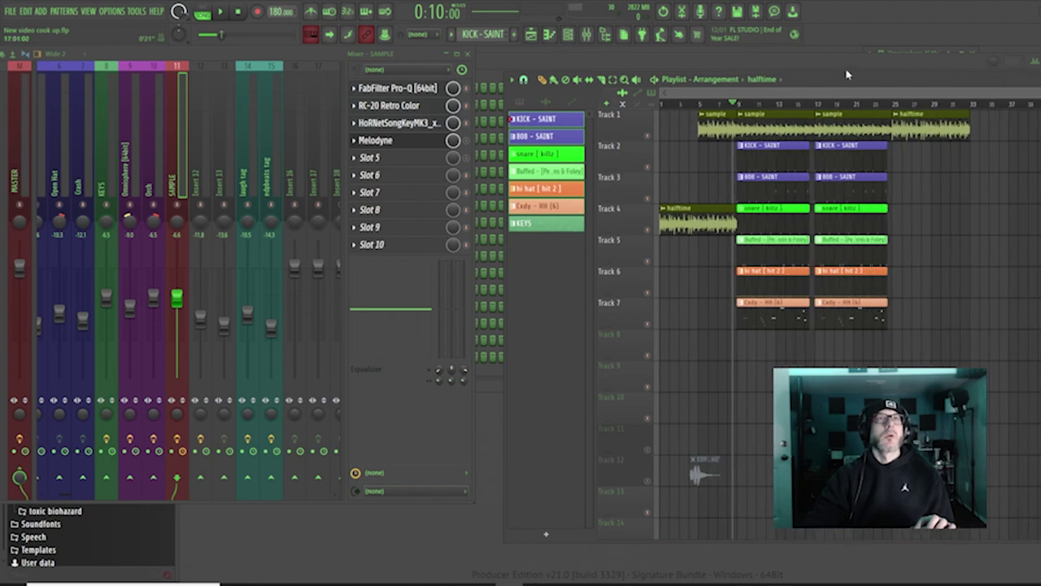
{"action": "left_click_drag", "start_coordinate": [926, 89], "coordinate": [908, 105]}
{"action": "left_click_drag", "start_coordinate": [291, 53], "coordinate": [352, 400]}
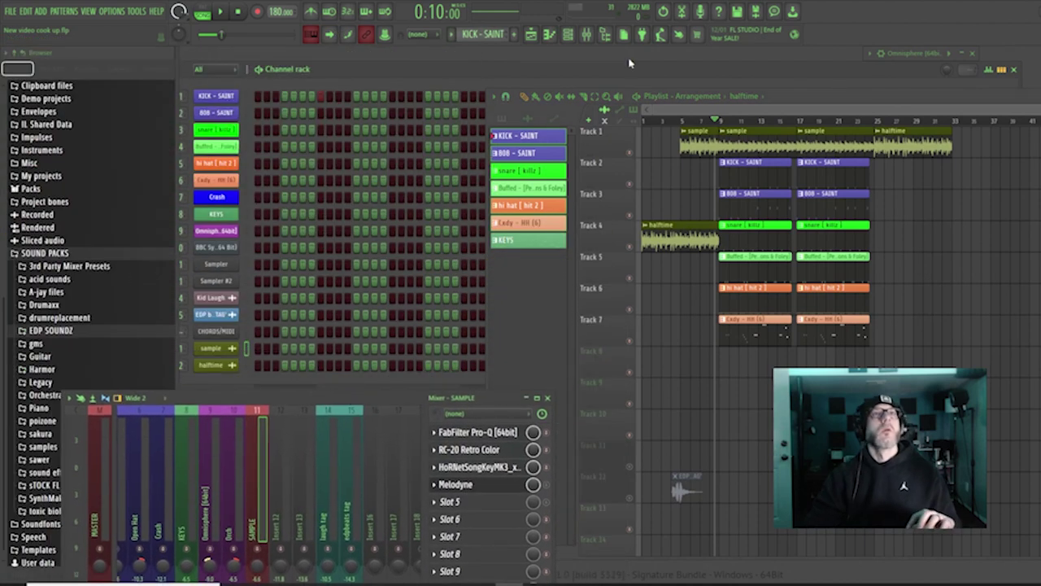
{"action": "left_click_drag", "start_coordinate": [800, 98], "coordinate": [746, 92]}
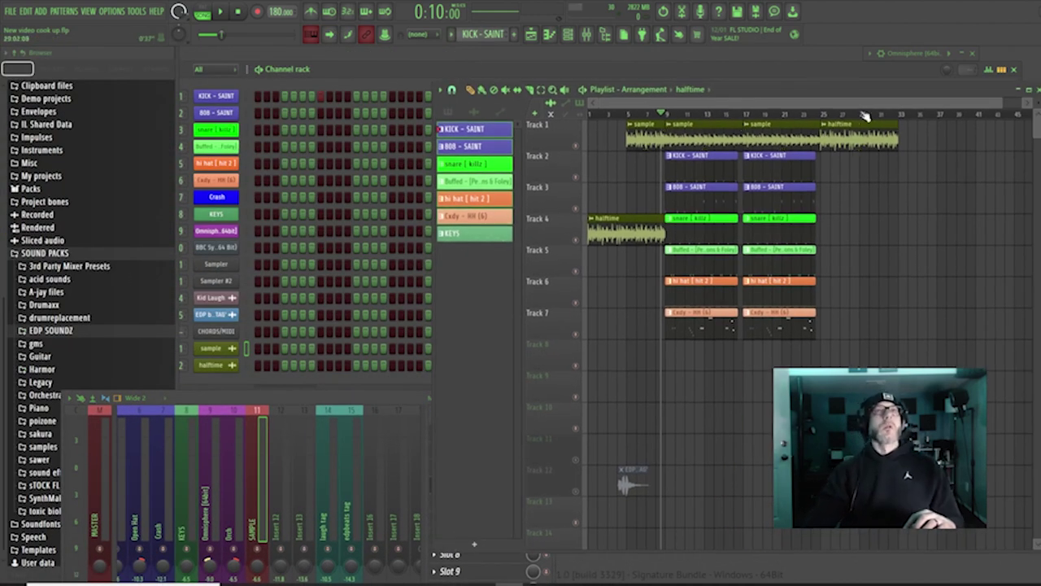
{"action": "mouse_move", "coordinate": [1004, 104]}
{"action": "left_mouse_down"}
{"action": "mouse_move", "coordinate": [865, 111]}
{"action": "mouse_move", "coordinate": [1001, 106]}
{"action": "left_mouse_up"}
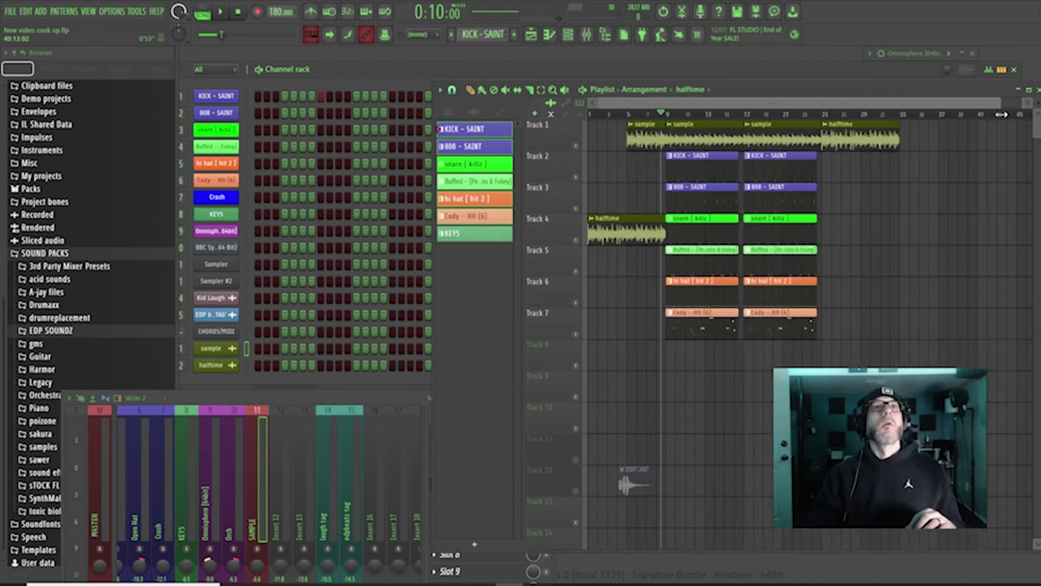
Extend the second Cxdy - HH (6) and snare [ killz ] clips to bar 25 and copy the hi hat [ hit 2 ] clip to bar 25
{"action": "key", "text": "space"}
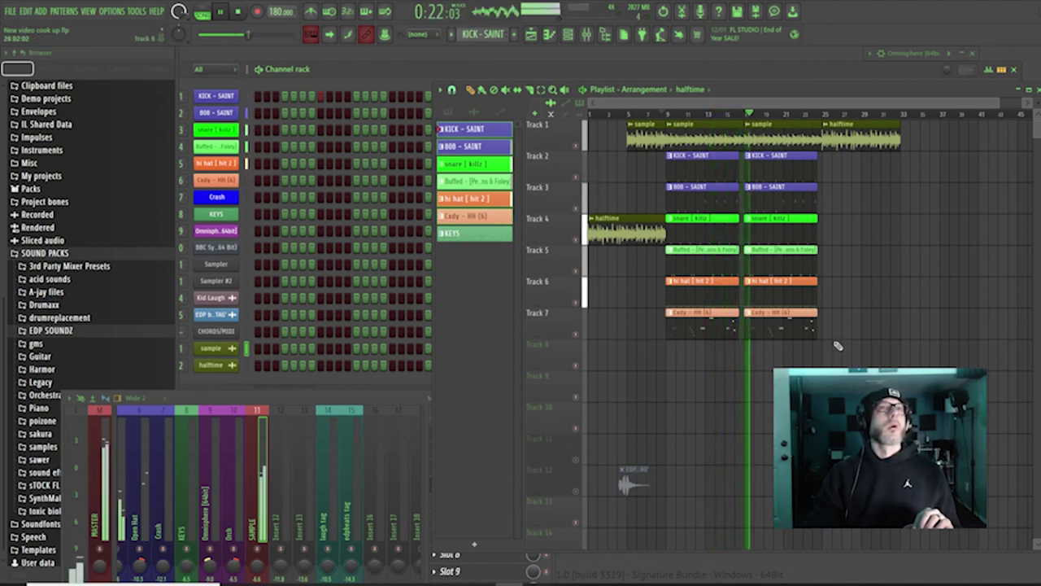
{"action": "left_click_drag", "start_coordinate": [825, 332], "coordinate": [822, 332]}
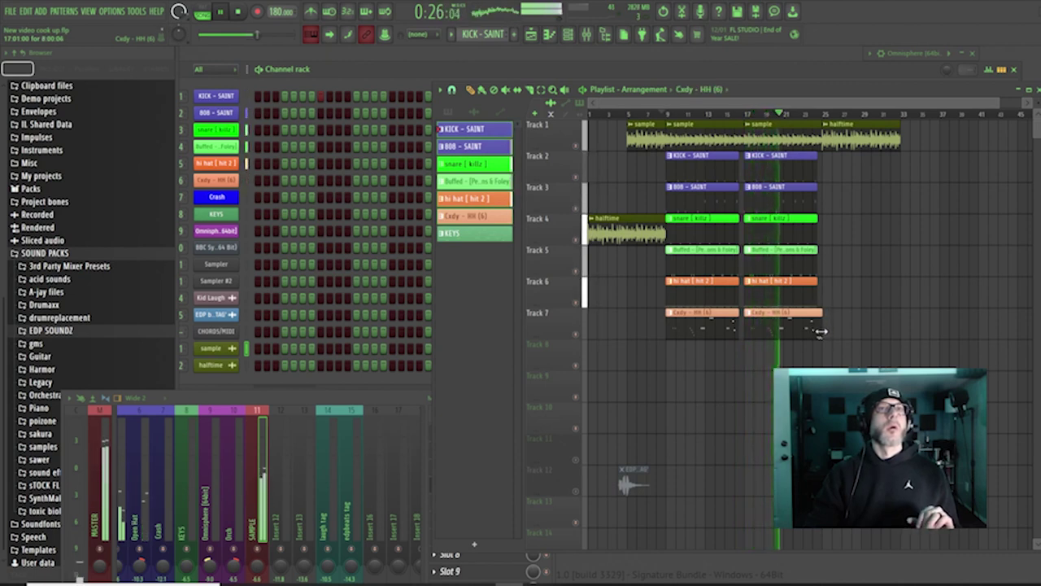
{"action": "left_click_drag", "start_coordinate": [1000, 104], "coordinate": [781, 99]}
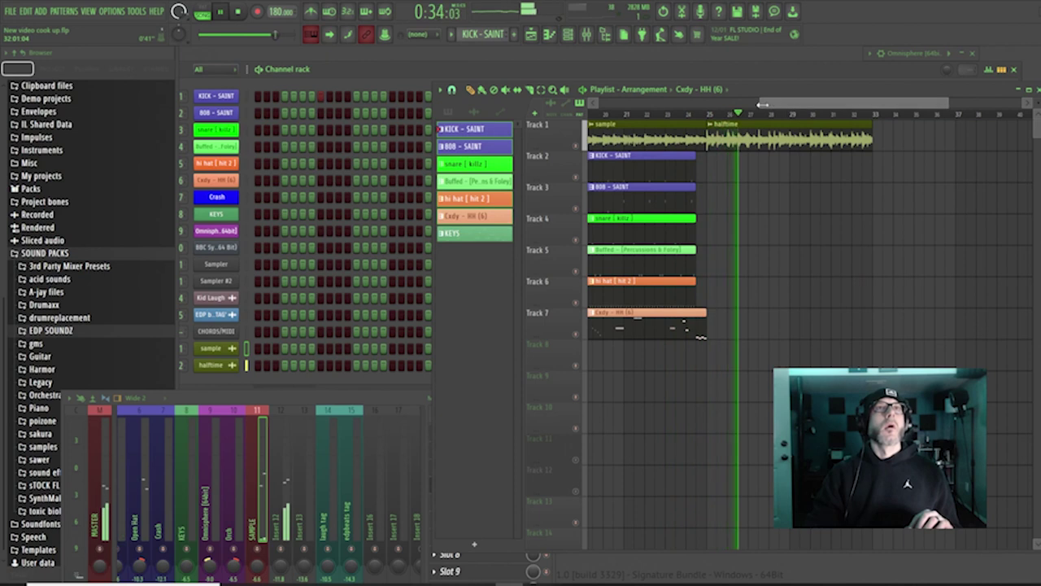
{"action": "left_click_drag", "start_coordinate": [763, 104], "coordinate": [672, 105]}
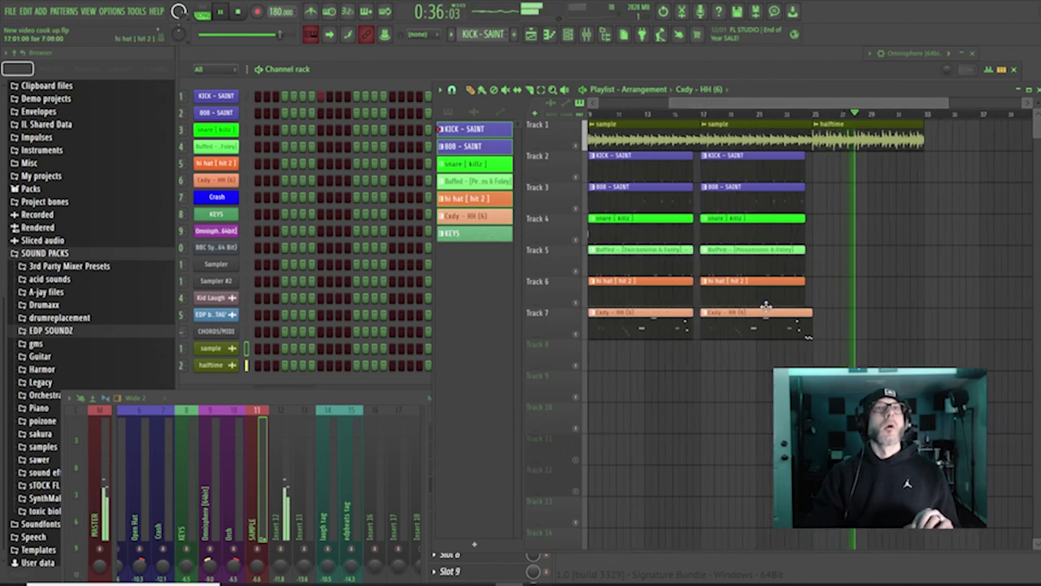
{"action": "left_click_drag", "start_coordinate": [767, 301], "coordinate": [876, 298]}
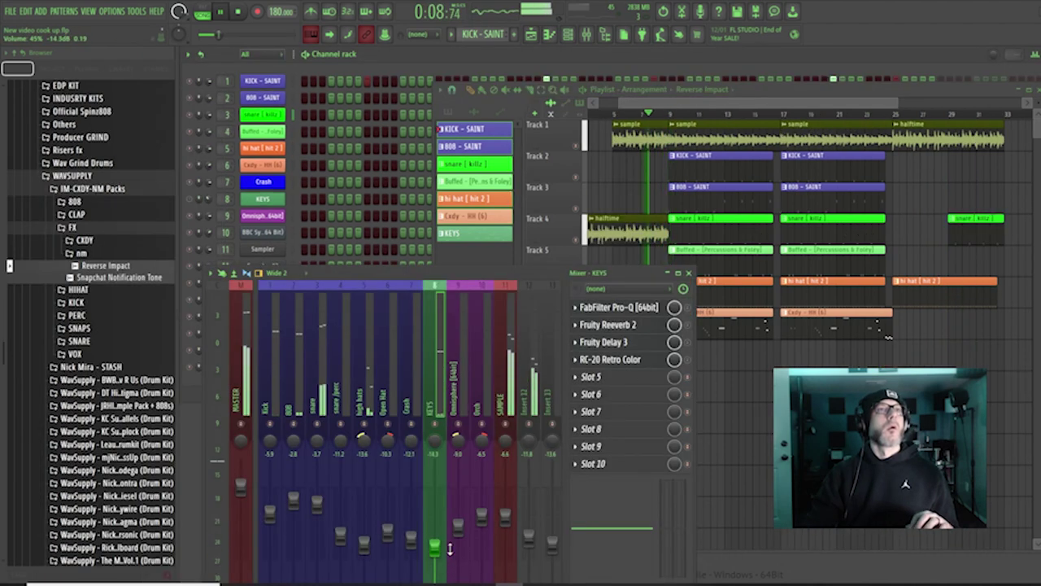
{"action": "left_click", "coordinate": [689, 274]}
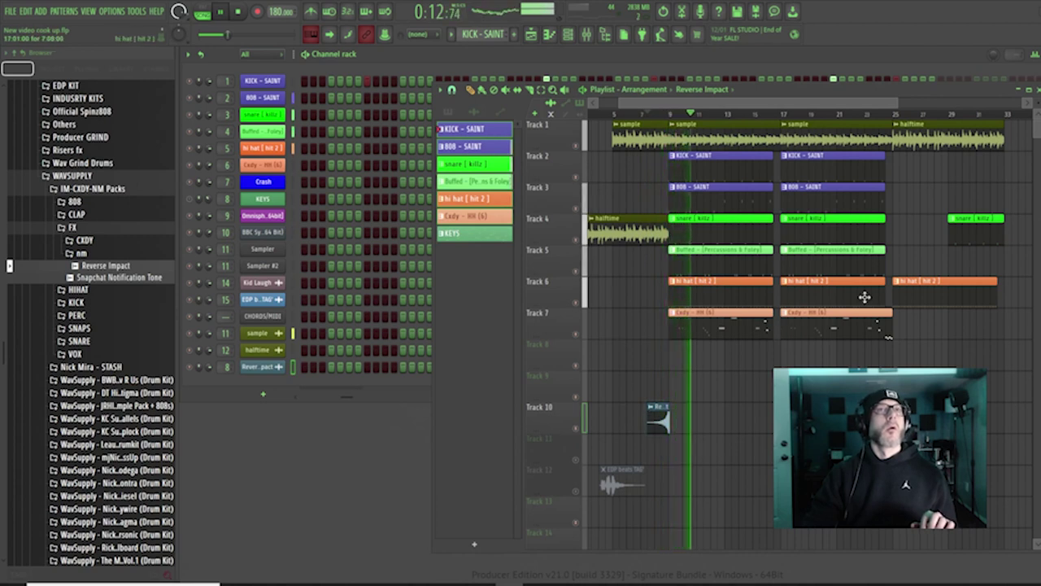
{"action": "left_click_drag", "start_coordinate": [885, 231], "coordinate": [893, 231]}
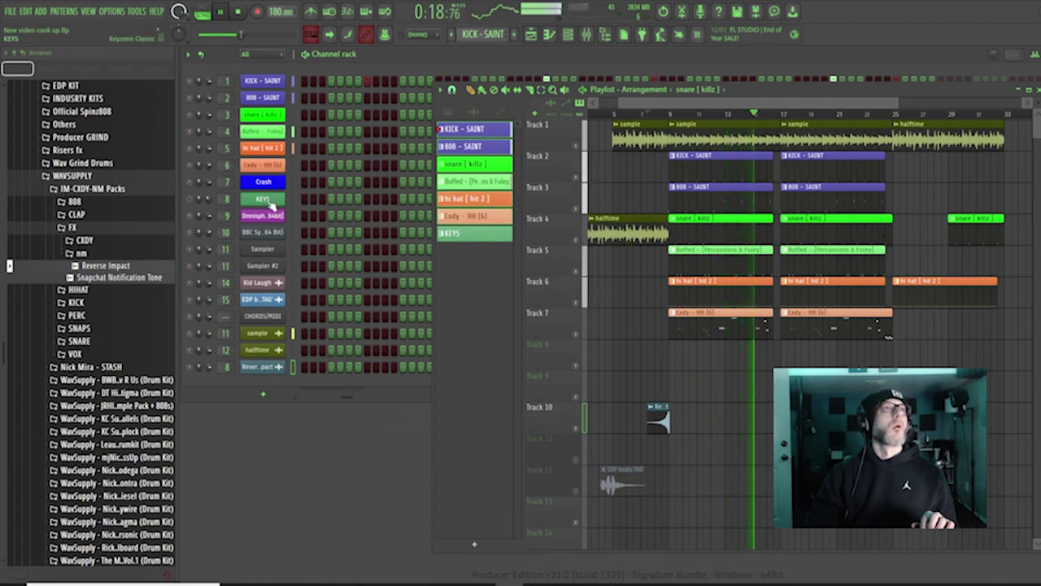
Preview the Circus, Cookin and Delirious snare rolls and place NM - Delirious Roll on Track 9 at bar 24
{"action": "left_click", "coordinate": [77, 342]}
{"action": "left_click", "coordinate": [114, 371]}
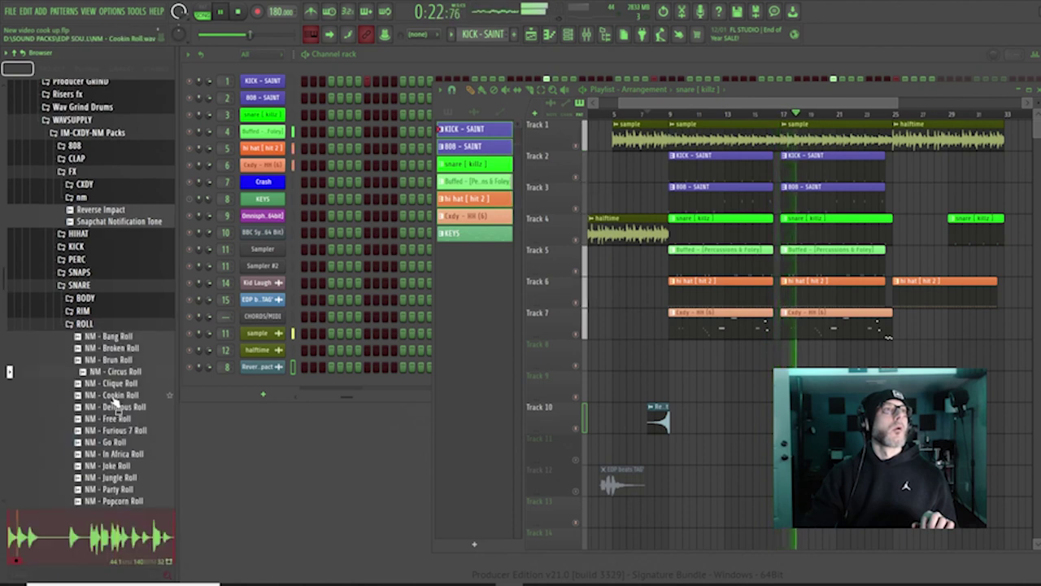
{"action": "left_click", "coordinate": [116, 395]}
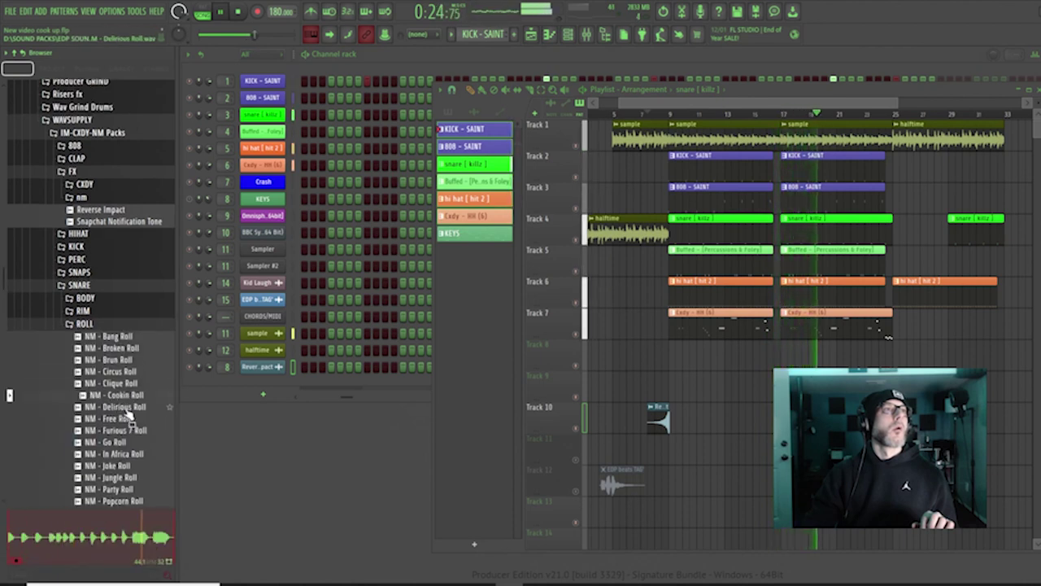
{"action": "left_click", "coordinate": [124, 408]}
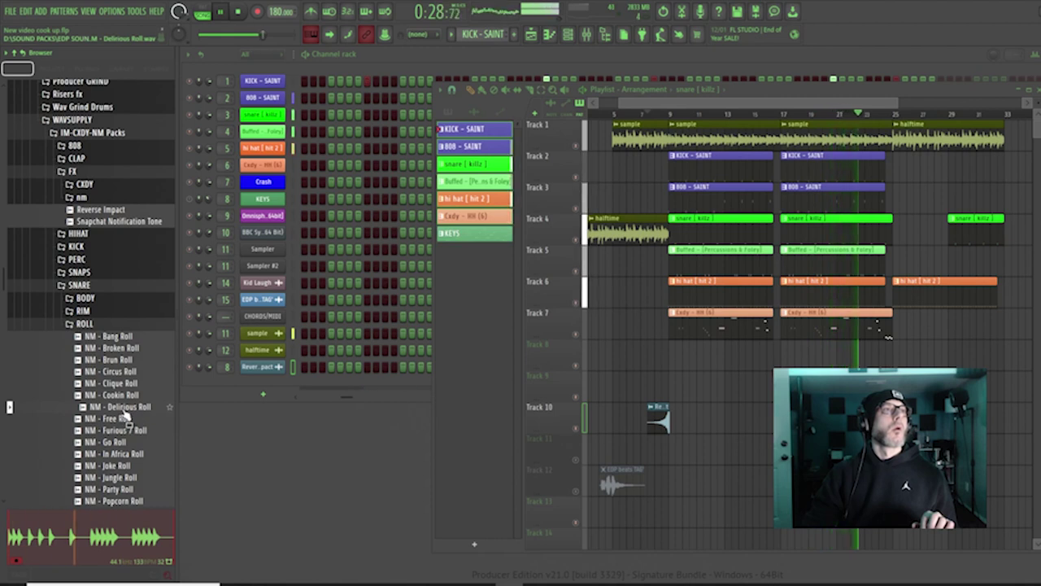
{"action": "left_click_drag", "start_coordinate": [123, 415], "coordinate": [539, 407]}
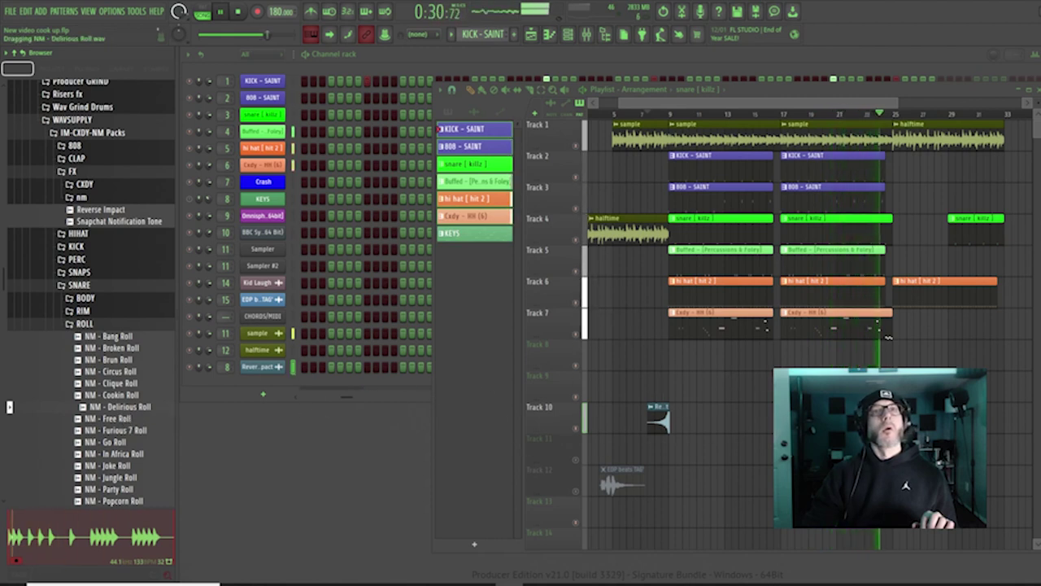
{"action": "mouse_move", "coordinate": [879, 390]}
{"action": "left_mouse_down"}
{"action": "mouse_move", "coordinate": [990, 427]}
{"action": "mouse_move", "coordinate": [873, 387]}
{"action": "left_mouse_up"}
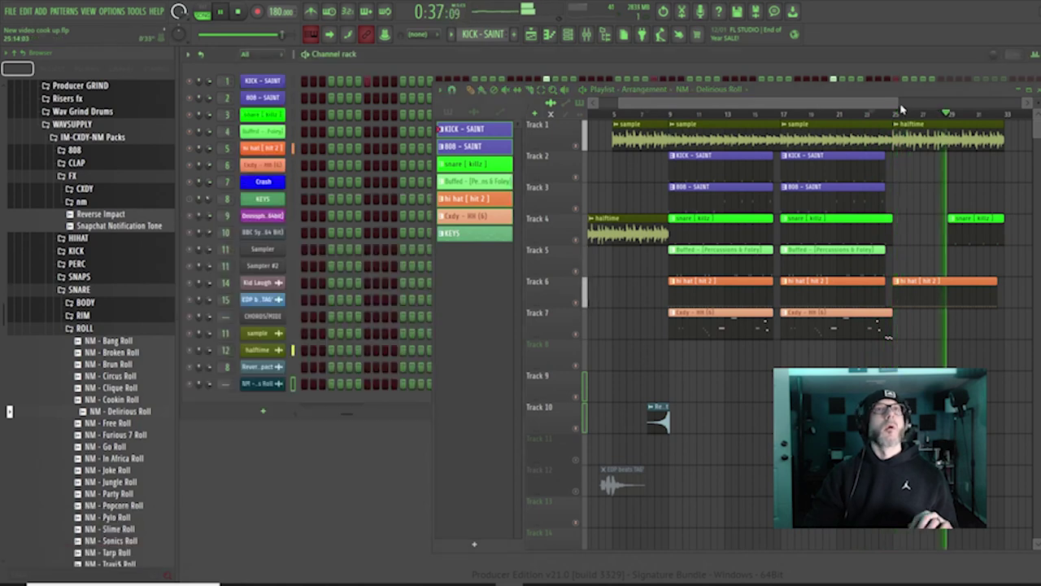
Copy the KICK - SAINT and 808 - SAINT clips from bar 17 to bar 33 on Tracks 2 and 3
{"action": "scroll", "coordinate": [869, 235], "scroll_direction": "down", "scroll_amount": 3}
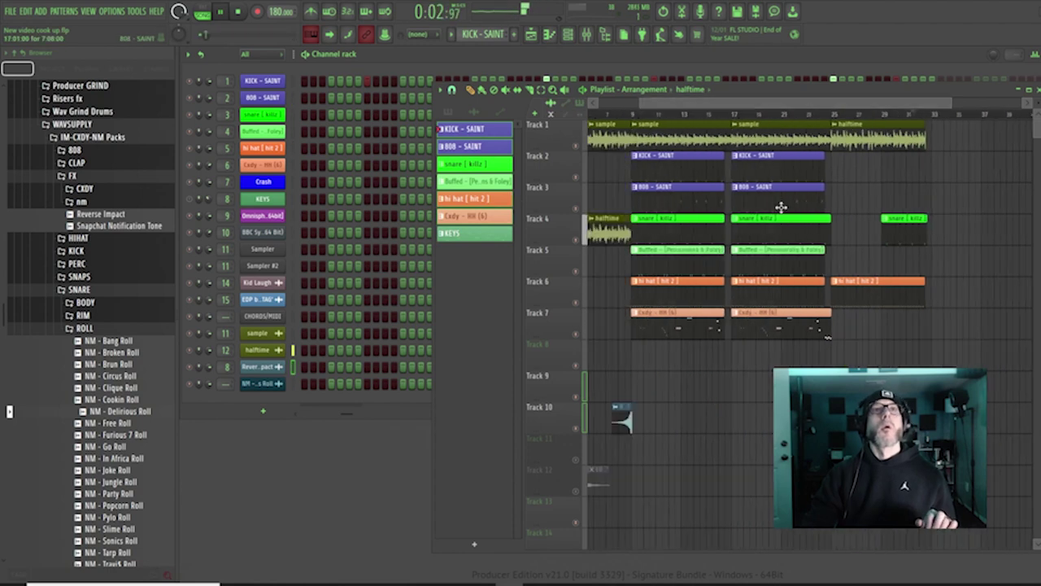
{"action": "left_click_drag", "start_coordinate": [850, 170], "coordinate": [831, 171]}
{"action": "left_click_drag", "start_coordinate": [825, 195], "coordinate": [777, 167]}
{"action": "left_click_drag", "start_coordinate": [774, 172], "coordinate": [976, 172], "text": "shift"}
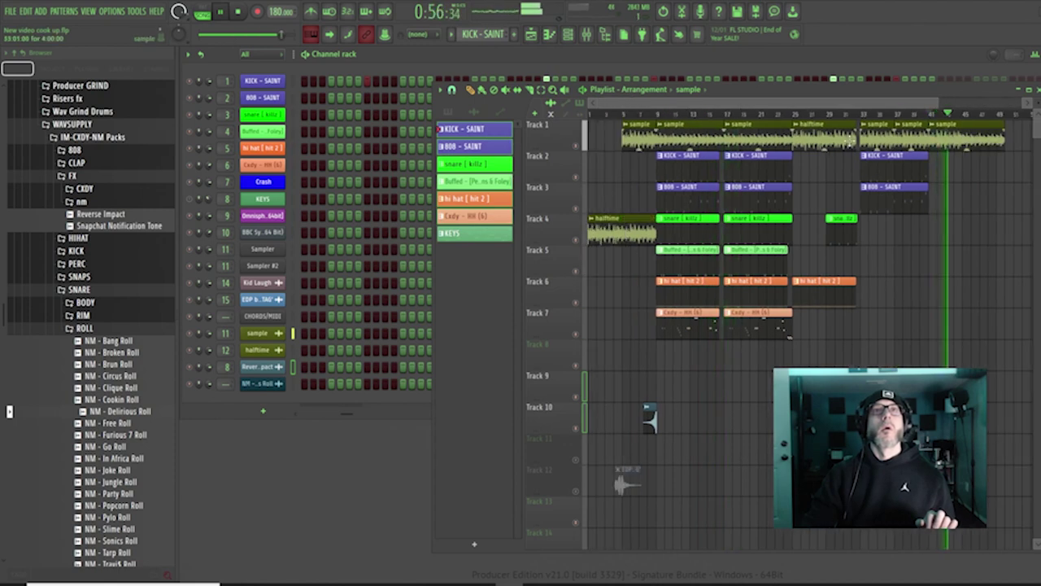
Copy the halftime clip on Track 1 from bar 25 to bar 49
{"action": "left_click_drag", "start_coordinate": [792, 140], "coordinate": [957, 146], "text": "shift"}
{"action": "left_click", "coordinate": [911, 115]}
{"action": "left_click_drag", "start_coordinate": [975, 102], "coordinate": [722, 102]}
{"action": "left_click_drag", "start_coordinate": [708, 102], "coordinate": [744, 101]}
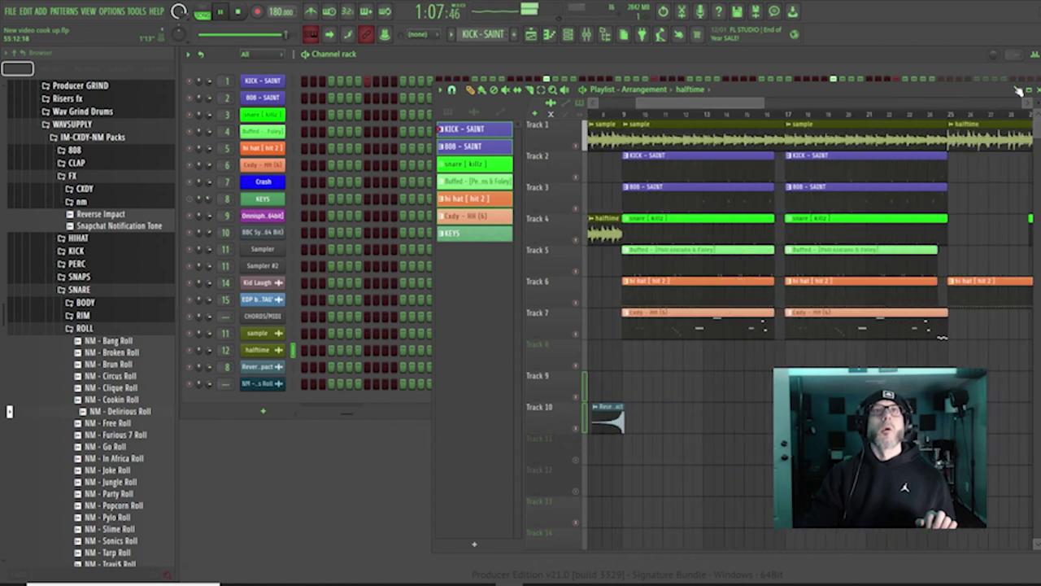
Move the playlist window over the channel rack and copy the Reverse Impact clip on Track 10 to about bar 31
{"action": "left_click_drag", "start_coordinate": [1010, 90], "coordinate": [922, 75]}
{"action": "left_click_drag", "start_coordinate": [957, 146], "coordinate": [1040, 147]}
{"action": "left_click_drag", "start_coordinate": [719, 74], "coordinate": [694, 87]}
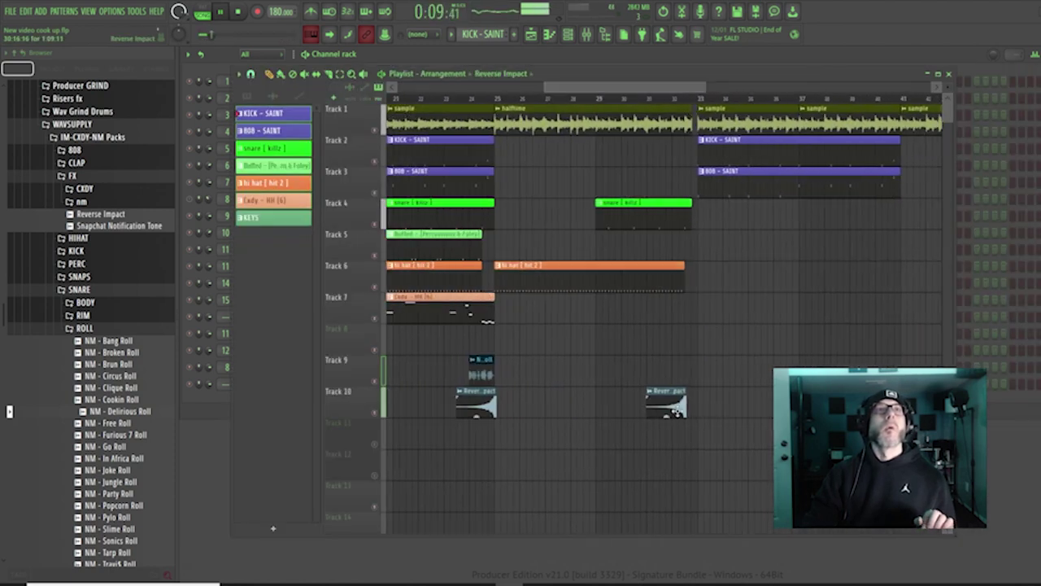
Copy the snare [ killz ] and Cxdy - HH (6) clips from bar 17 to bar 33 on Tracks 4 and 7
{"action": "left_click", "coordinate": [666, 99]}
{"action": "left_click", "coordinate": [689, 109]}
{"action": "left_click", "coordinate": [699, 99]}
{"action": "left_click_drag", "start_coordinate": [434, 218], "coordinate": [840, 220], "text": "shift"}
{"action": "left_click_drag", "start_coordinate": [489, 318], "coordinate": [895, 322], "text": "shift"}
Copy the kick, 808 and snare clips to bar 41, and the Buffed percussion and hi hat [ hit 2 ] clips to bar 40
{"action": "left_click_drag", "start_coordinate": [706, 87], "coordinate": [932, 87]}
{"action": "left_click_drag", "start_coordinate": [586, 186], "coordinate": [650, 163], "text": "ctrl"}
{"action": "left_click_drag", "start_coordinate": [555, 217], "coordinate": [638, 217], "text": "shift"}
{"action": "left_click_drag", "start_coordinate": [405, 257], "coordinate": [643, 259], "text": "shift"}
{"action": "left_click_drag", "start_coordinate": [469, 279], "coordinate": [625, 279], "text": "shift"}
Copy a sample clip from Track 1 to Track 3 at bar 49 and the Reverse Impact clip to just before bar 57
{"action": "left_click_drag", "start_coordinate": [752, 87], "coordinate": [607, 87]}
{"action": "left_click_drag", "start_coordinate": [789, 87], "coordinate": [952, 87]}
{"action": "left_click_drag", "start_coordinate": [661, 128], "coordinate": [698, 175], "text": "shift"}
{"action": "left_click", "coordinate": [688, 171]}
{"action": "left_click", "coordinate": [849, 72]}
{"action": "left_click_drag", "start_coordinate": [577, 409], "coordinate": [725, 409], "text": "shift"}
Duplicate the Track 1 to 7 clips of bars 9 to 25 at bar 57 and the section starting at bar 25 at bar 73
{"action": "left_click_drag", "start_coordinate": [453, 354], "coordinate": [798, 108], "text": "ctrl"}
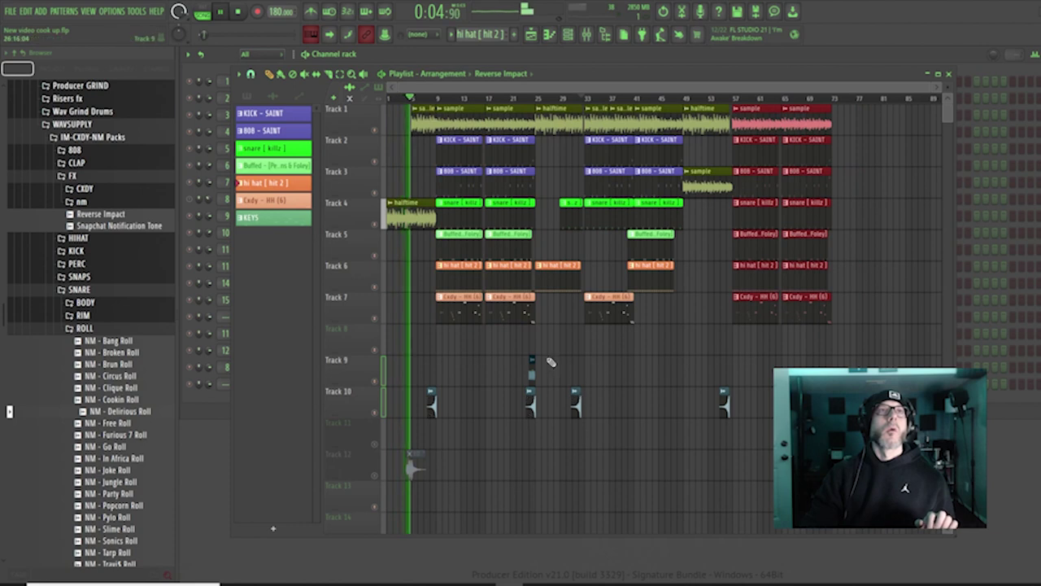
{"action": "left_click_drag", "start_coordinate": [540, 389], "coordinate": [726, 104], "text": "ctrl"}
{"action": "left_click_drag", "start_coordinate": [573, 116], "coordinate": [860, 146], "text": "shift"}
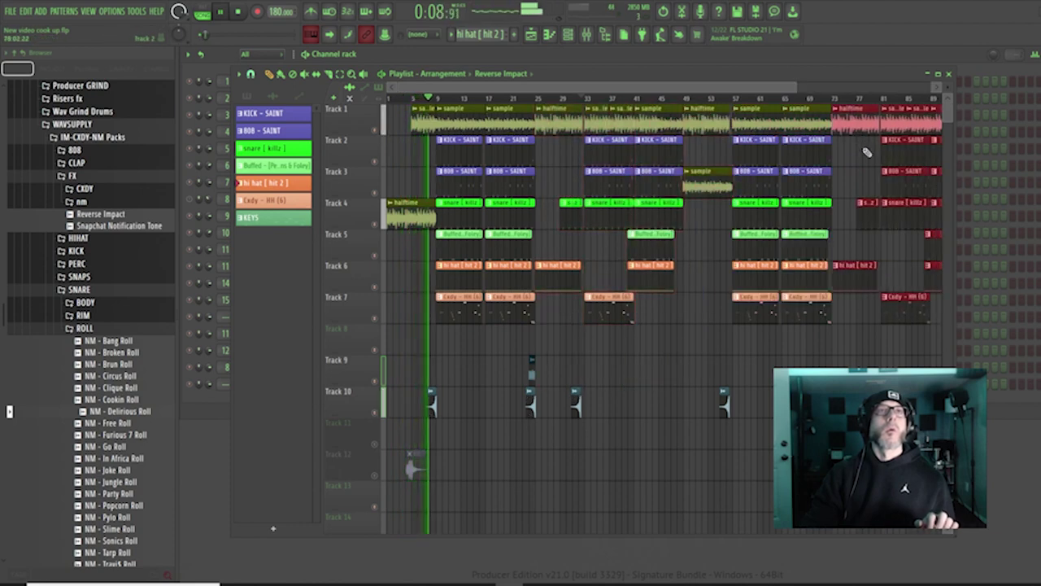
Place an NM - Delirious Roll clip on Track 9 at bar 56 and make it unique
{"action": "left_click", "coordinate": [581, 374]}
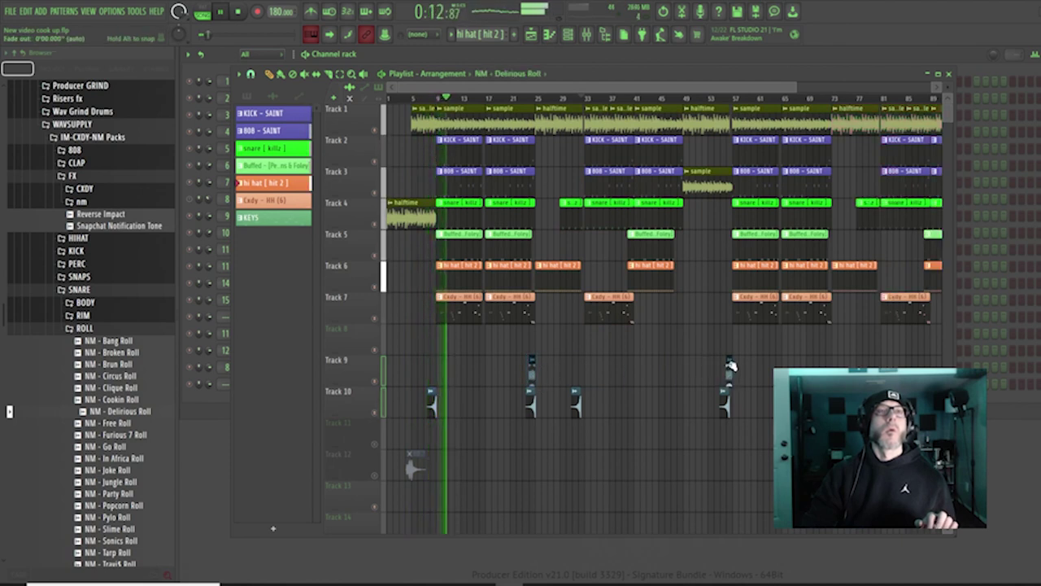
{"action": "left_click", "coordinate": [730, 363]}
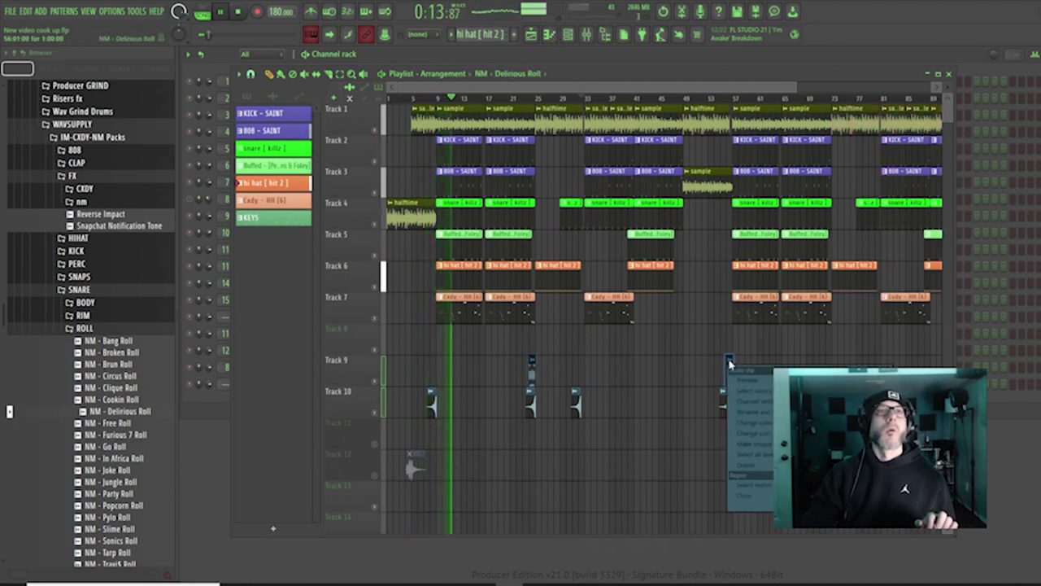
{"action": "left_click", "coordinate": [754, 441]}
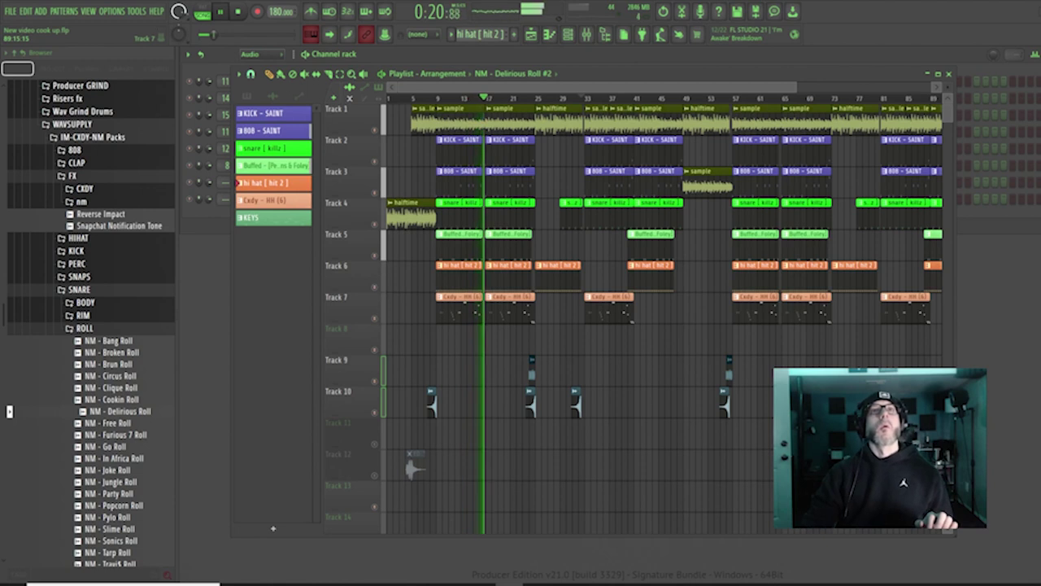
Widen the playlist window, play from about bar 55 and delete the Reverse Impact clip before bar 57 on Track 10
{"action": "left_click_drag", "start_coordinate": [955, 307], "coordinate": [1034, 307]}
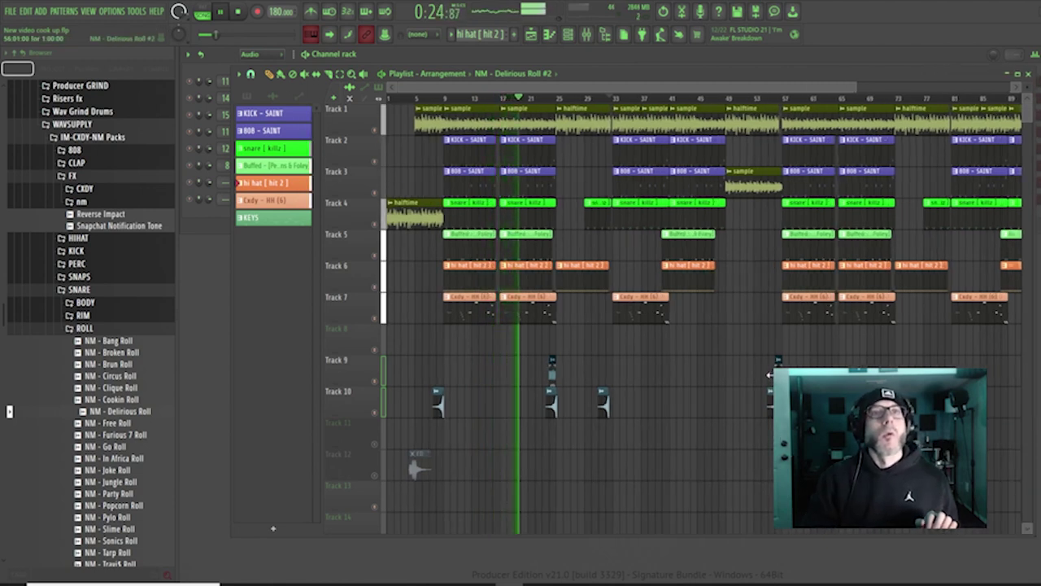
{"action": "left_click", "coordinate": [772, 98]}
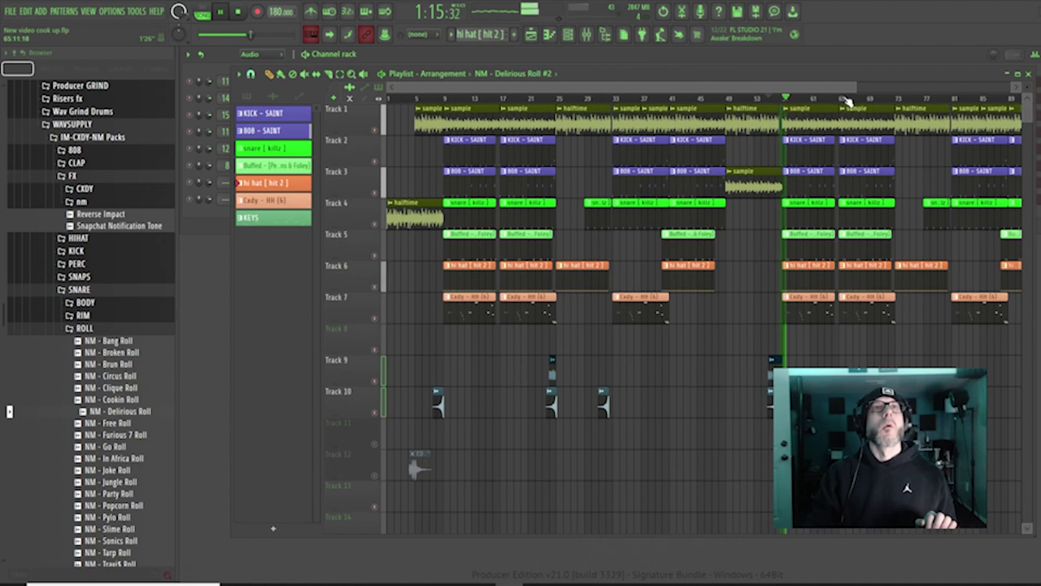
{"action": "left_click_drag", "start_coordinate": [855, 84], "coordinate": [801, 85]}
{"action": "right_click", "coordinate": [758, 400]}
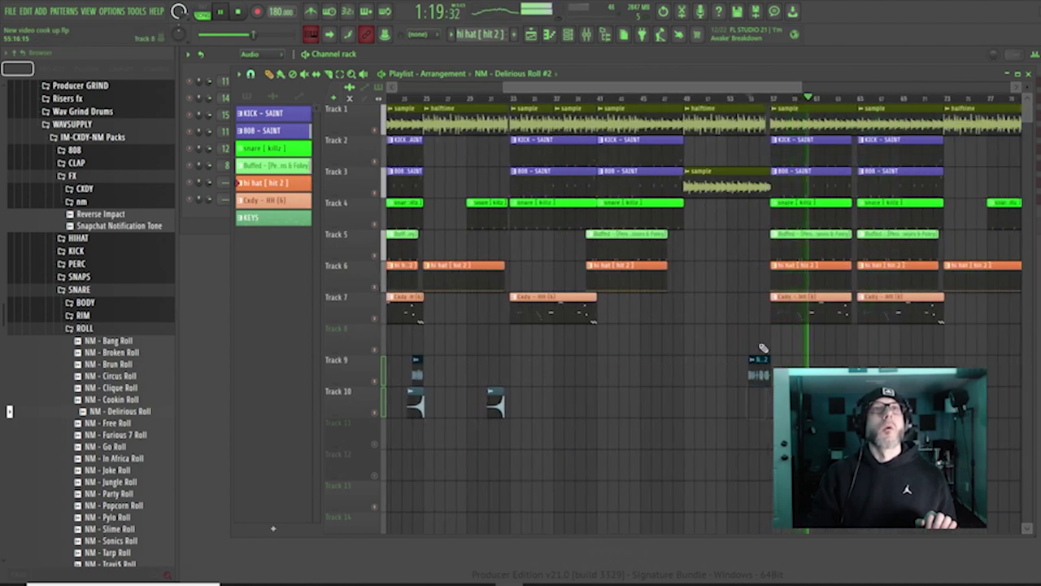
Review the playlist arrangement during playback from around bar 33, then stop playback
{"action": "left_click", "coordinate": [750, 103]}
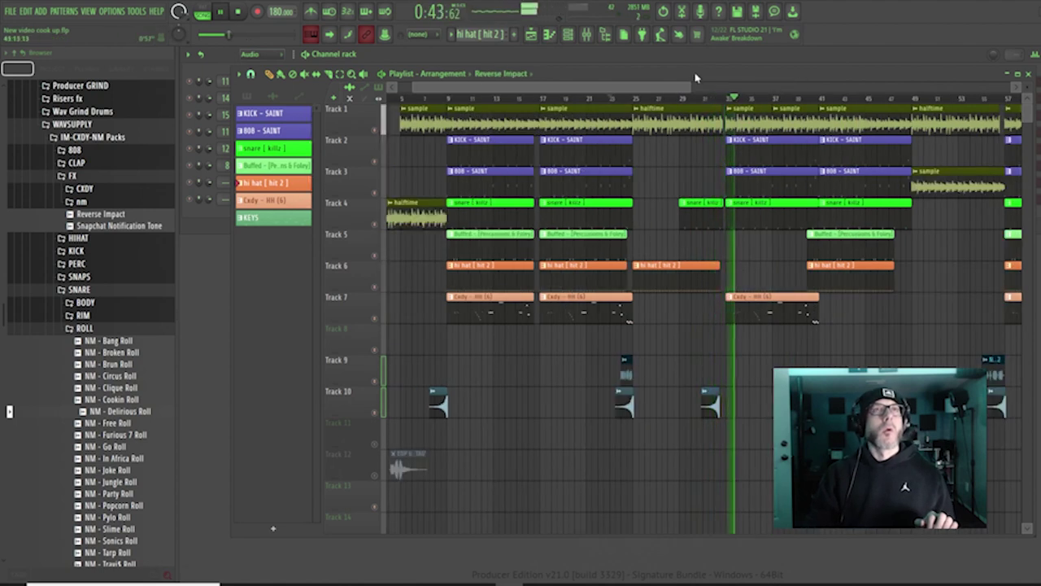
{"action": "left_click_drag", "start_coordinate": [691, 87], "coordinate": [618, 89]}
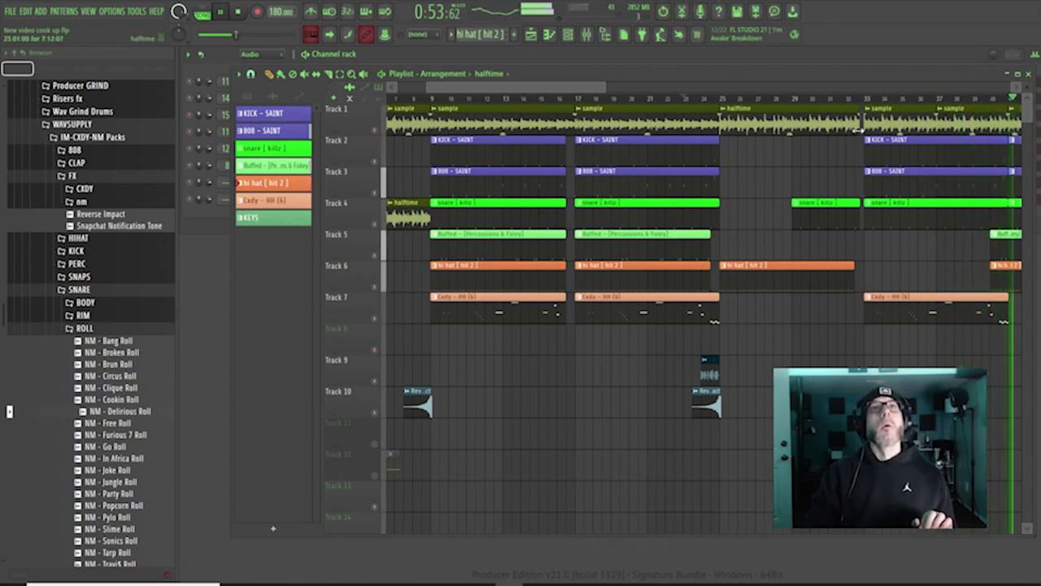
{"action": "left_click_drag", "start_coordinate": [606, 87], "coordinate": [863, 97]}
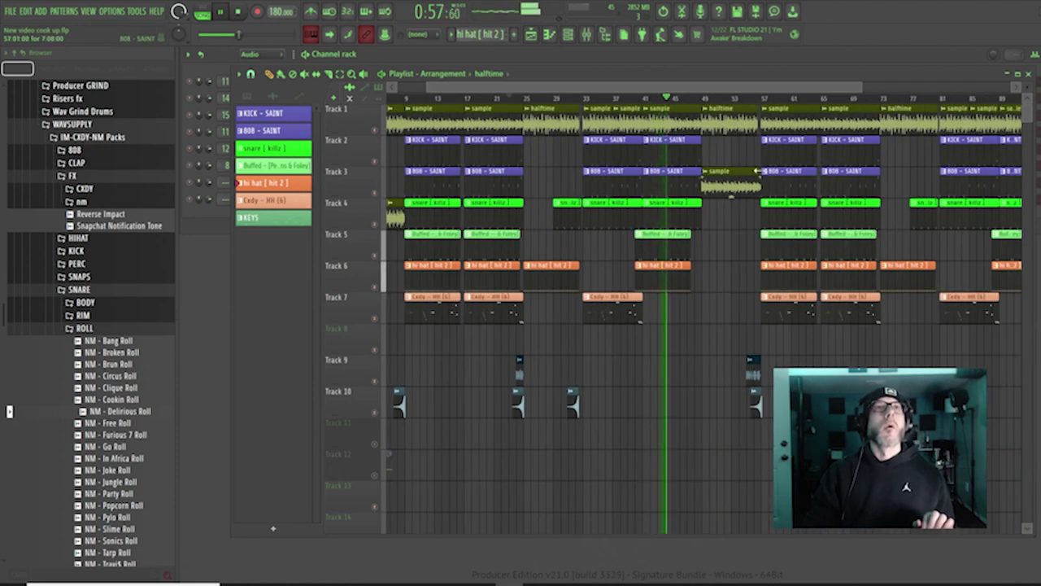
{"action": "key", "text": "space"}
Move the playlist window down below the channel rack steps, open the mixer and maximize it
{"action": "left_click_drag", "start_coordinate": [757, 77], "coordinate": [795, 188]}
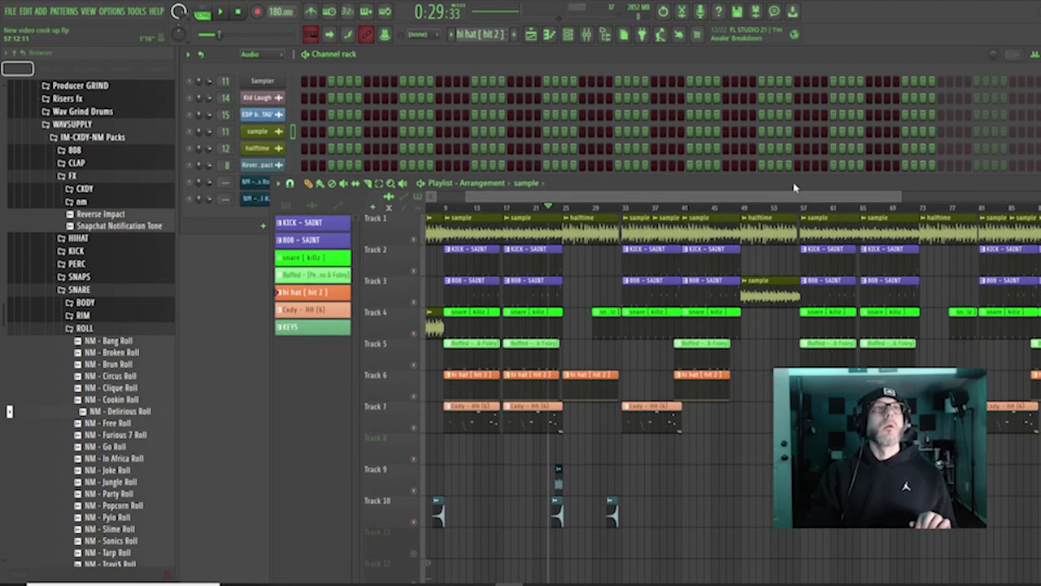
{"action": "left_click", "coordinate": [588, 35]}
{"action": "left_click", "coordinate": [562, 281]}
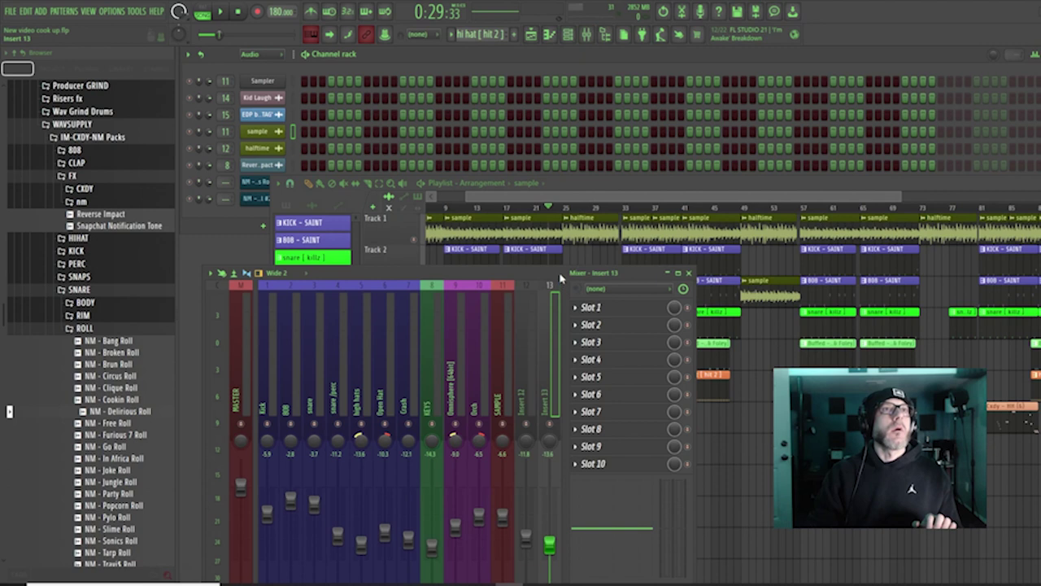
{"action": "left_click_drag", "start_coordinate": [561, 274], "coordinate": [602, 156]}
{"action": "left_click", "coordinate": [715, 154]}
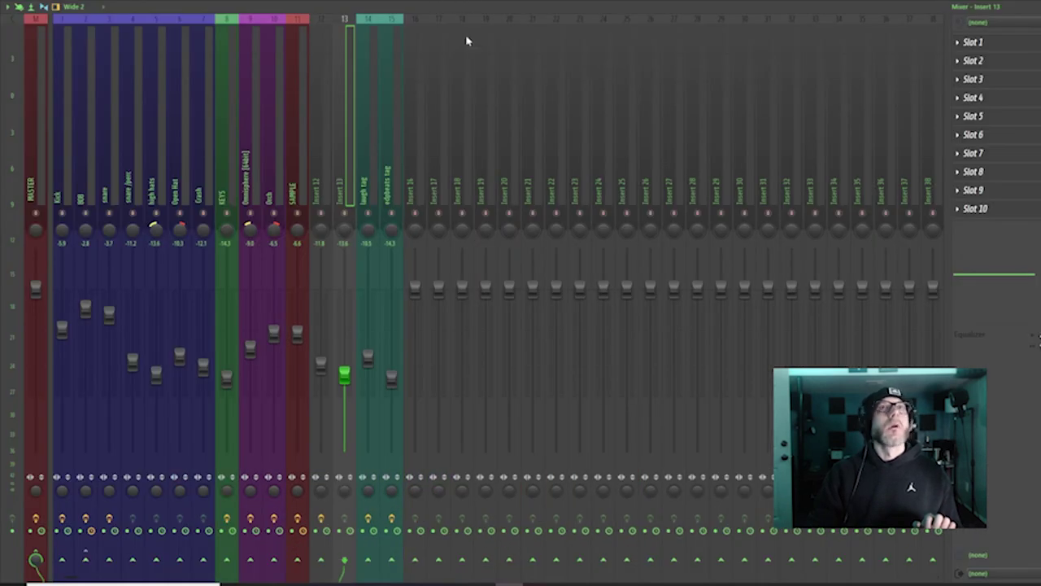
Start playback and load the Drip plugin into slot 5 of the SAMPLE mixer track
{"action": "key", "text": "space"}
{"action": "left_click", "coordinate": [295, 192]}
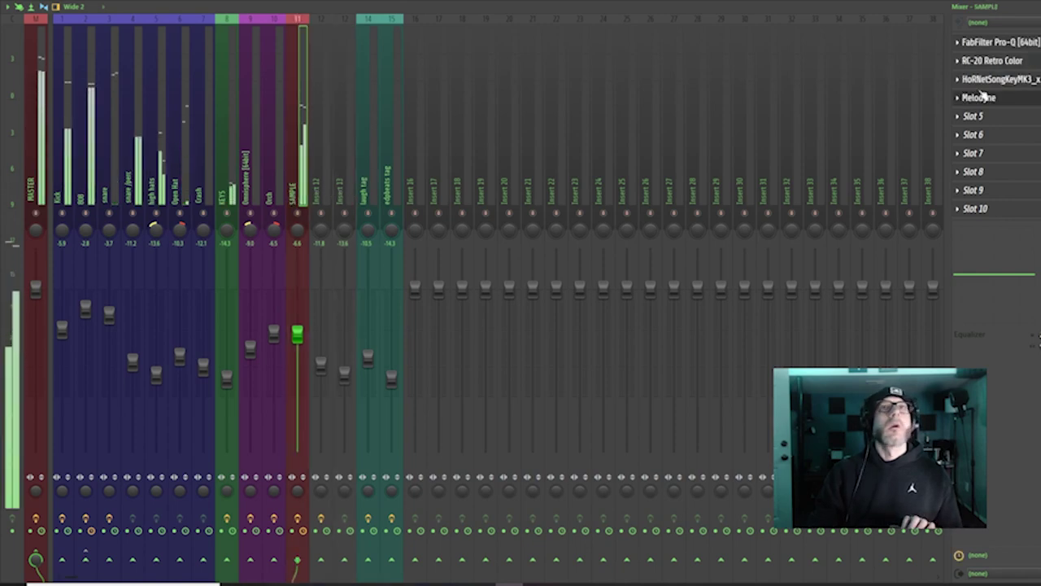
{"action": "left_click", "coordinate": [960, 116]}
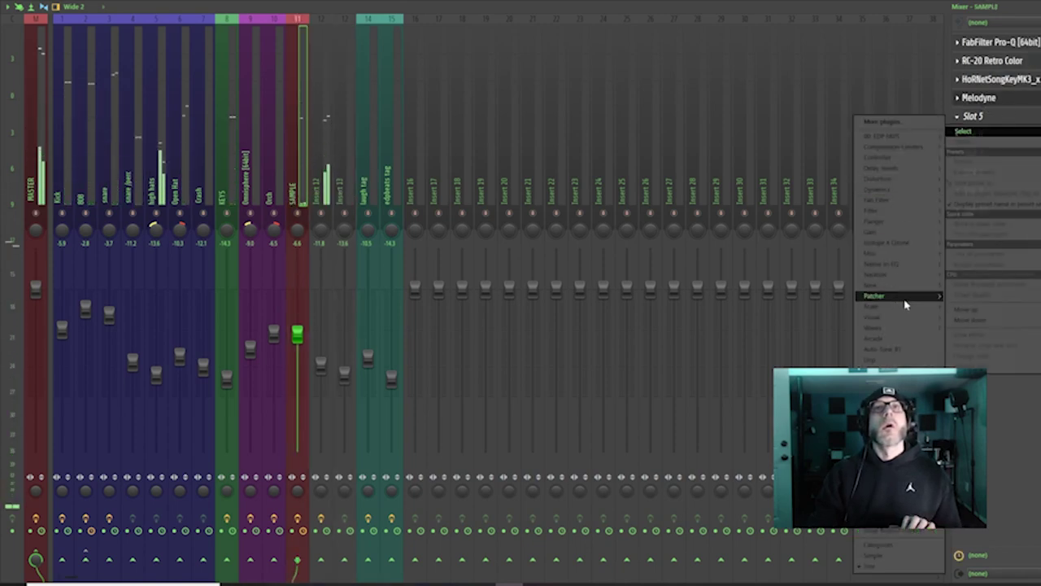
{"action": "left_click", "coordinate": [902, 360]}
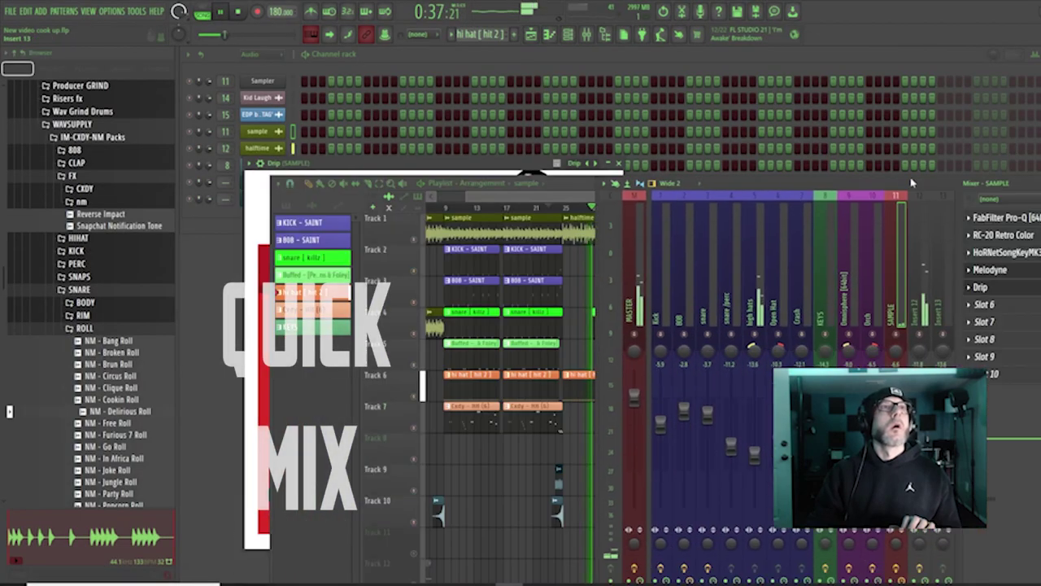
Move the Drip window up over the channel rack and the playlist window down below it
{"action": "left_click_drag", "start_coordinate": [463, 167], "coordinate": [548, 62]}
{"action": "left_click", "coordinate": [668, 188]}
{"action": "left_click_drag", "start_coordinate": [668, 188], "coordinate": [602, 457]}
{"action": "left_click", "coordinate": [939, 235]}
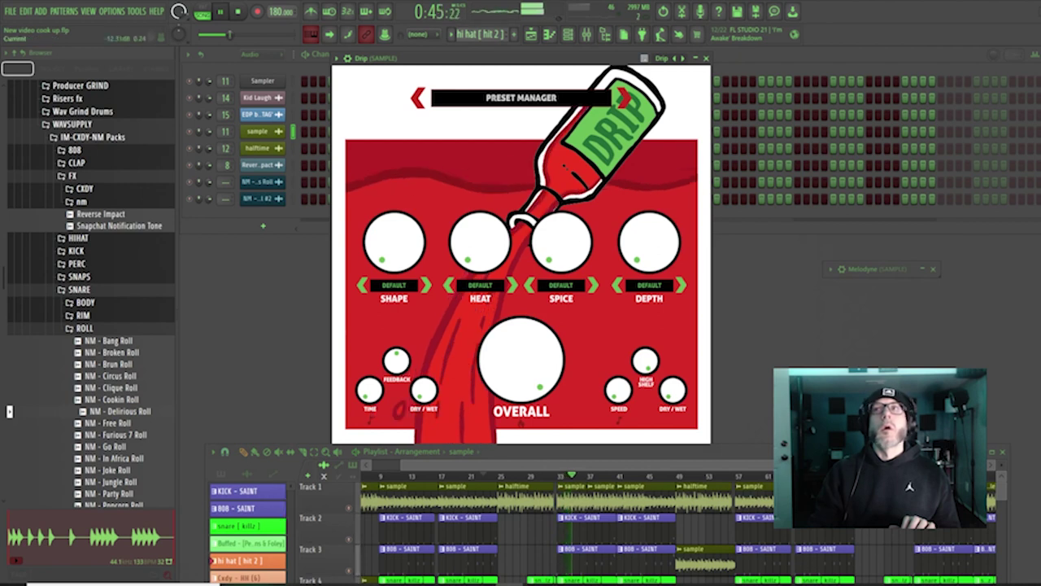
Load the LEAD preset from bank 2 in Drip and move the playlist window up over the plugin
{"action": "left_click", "coordinate": [601, 128]}
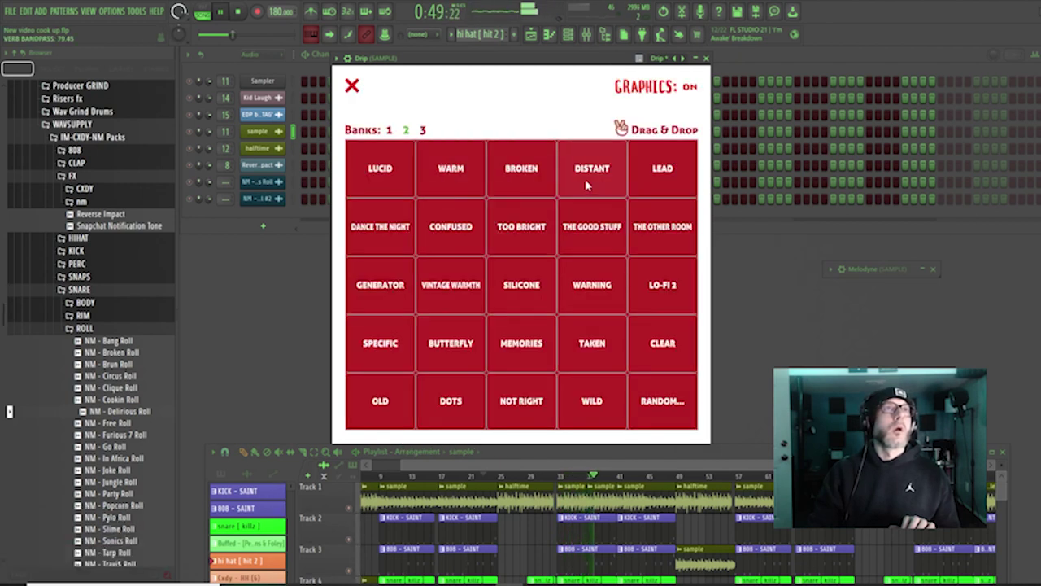
{"action": "left_click", "coordinate": [648, 176]}
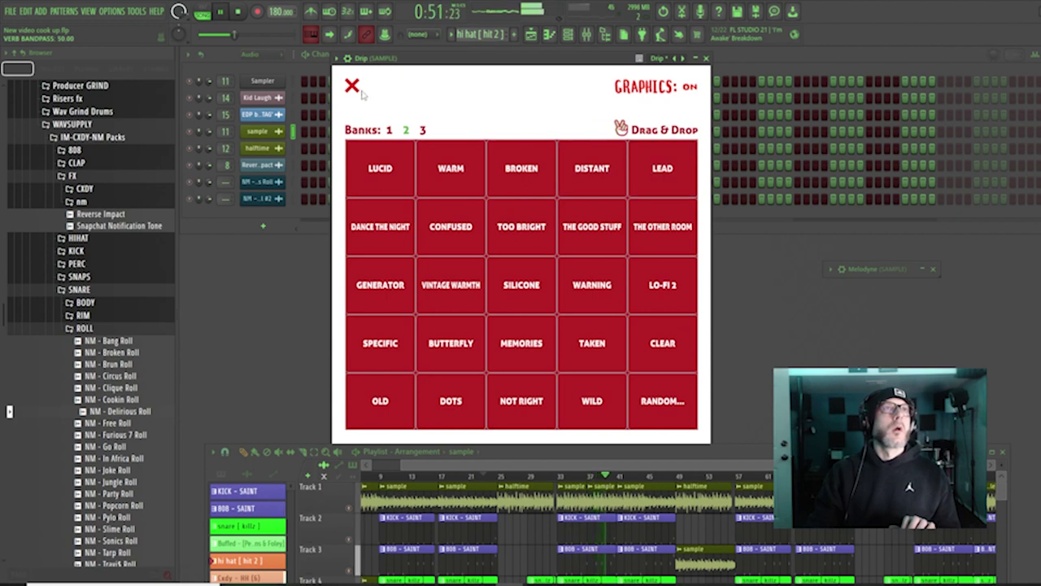
{"action": "left_click", "coordinate": [353, 87]}
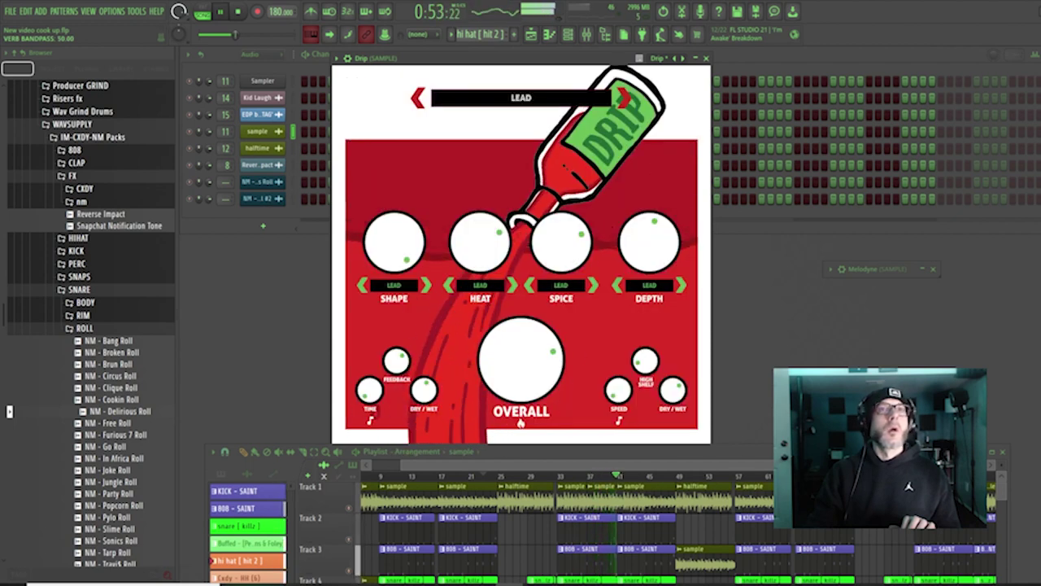
{"action": "left_click_drag", "start_coordinate": [842, 450], "coordinate": [809, 139]}
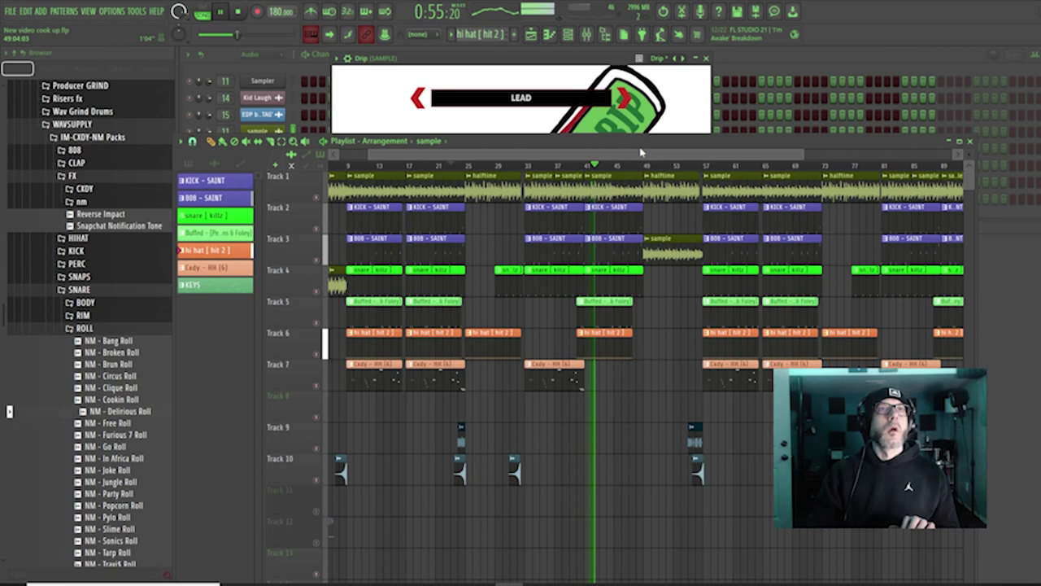
{"action": "right_click", "coordinate": [317, 261]}
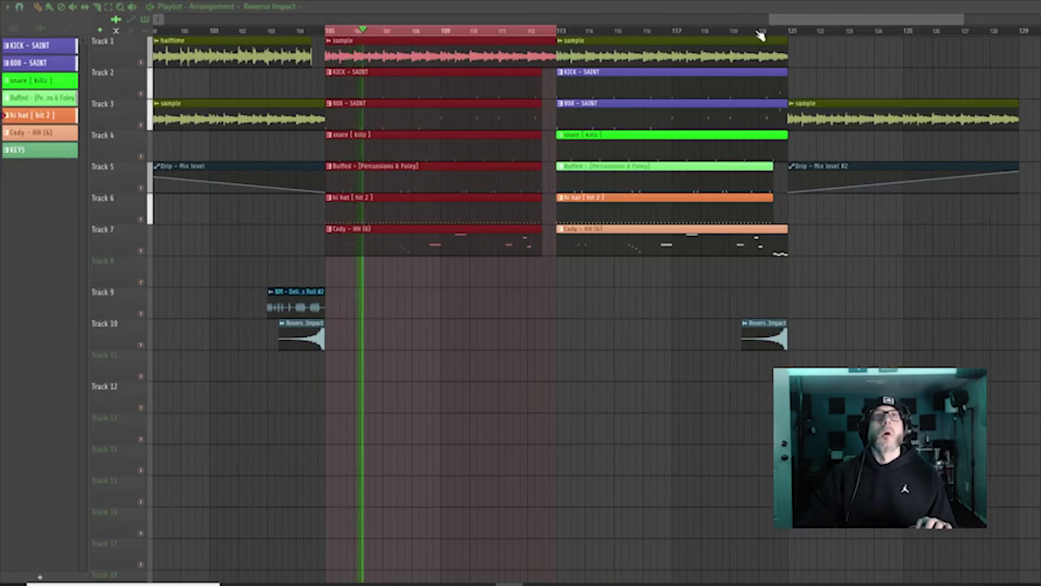
Clear the time selection over bars 105 to 113, replay the transition from around bar 103 and return the playlist view to the start
{"action": "right_click", "coordinate": [755, 31]}
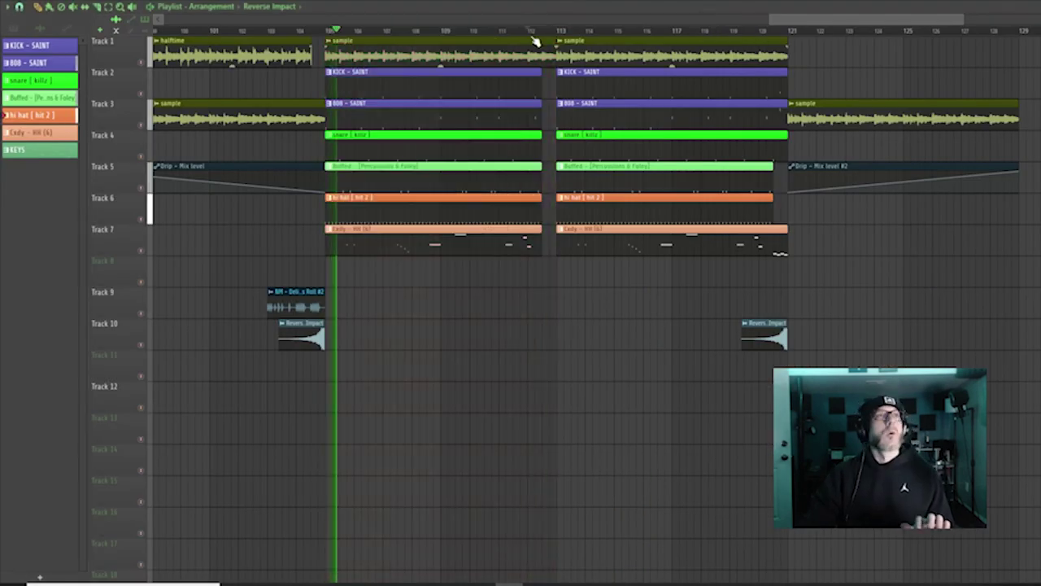
{"action": "left_click", "coordinate": [298, 36]}
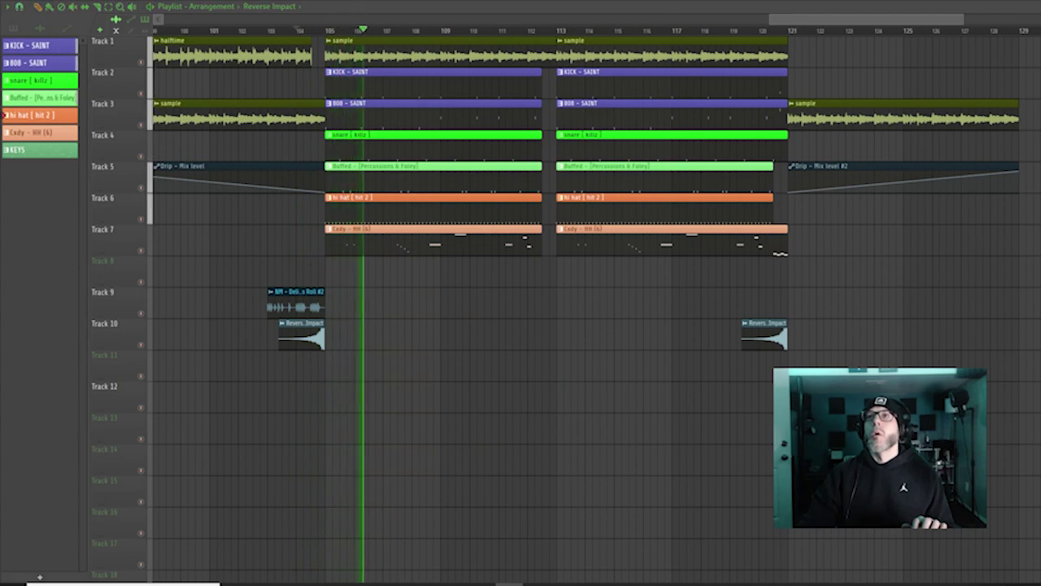
{"action": "left_click", "coordinate": [276, 31]}
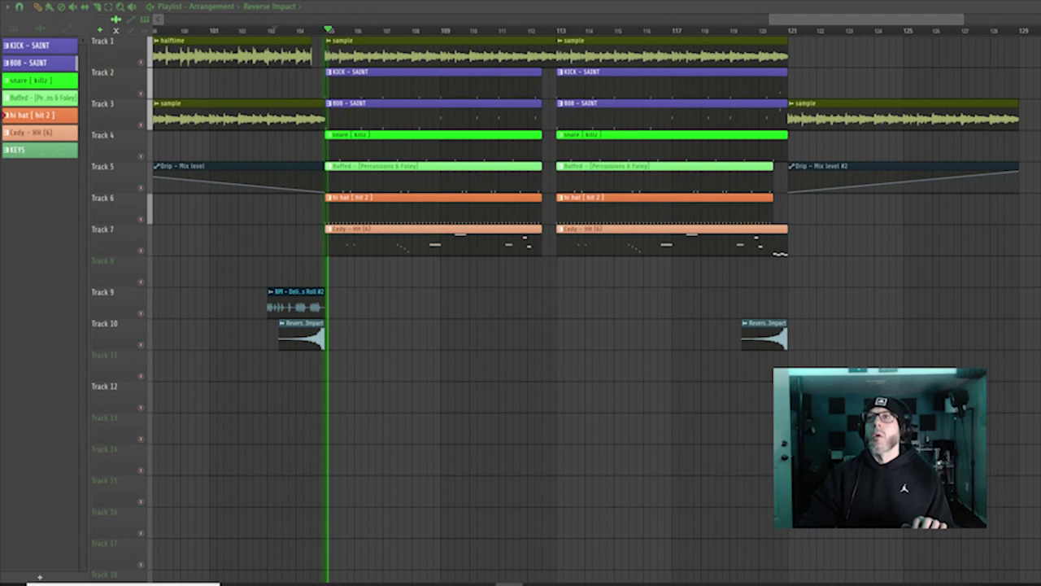
{"action": "left_click", "coordinate": [269, 31]}
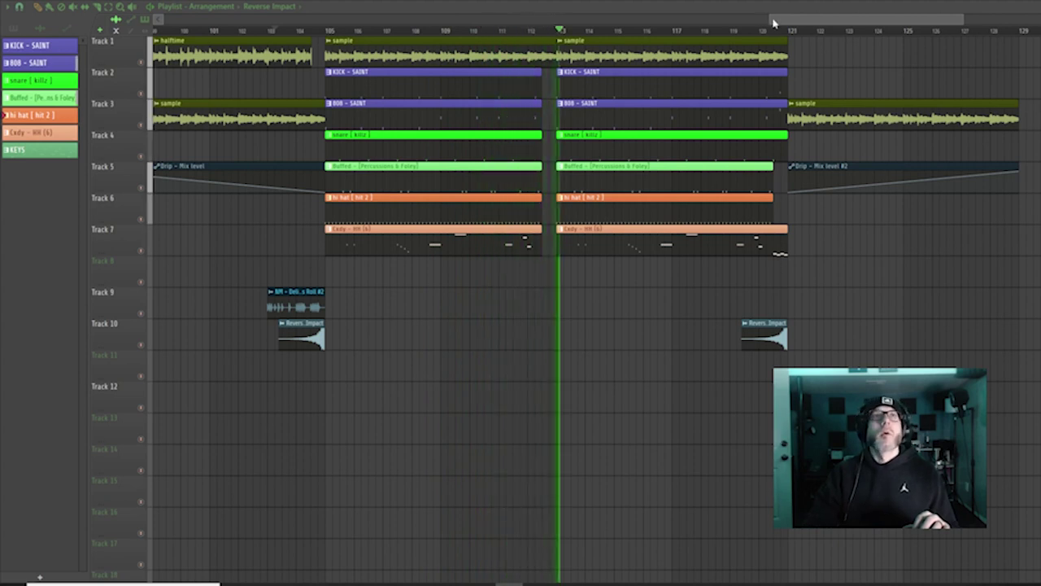
{"action": "left_click_drag", "start_coordinate": [771, 18], "coordinate": [164, 18]}
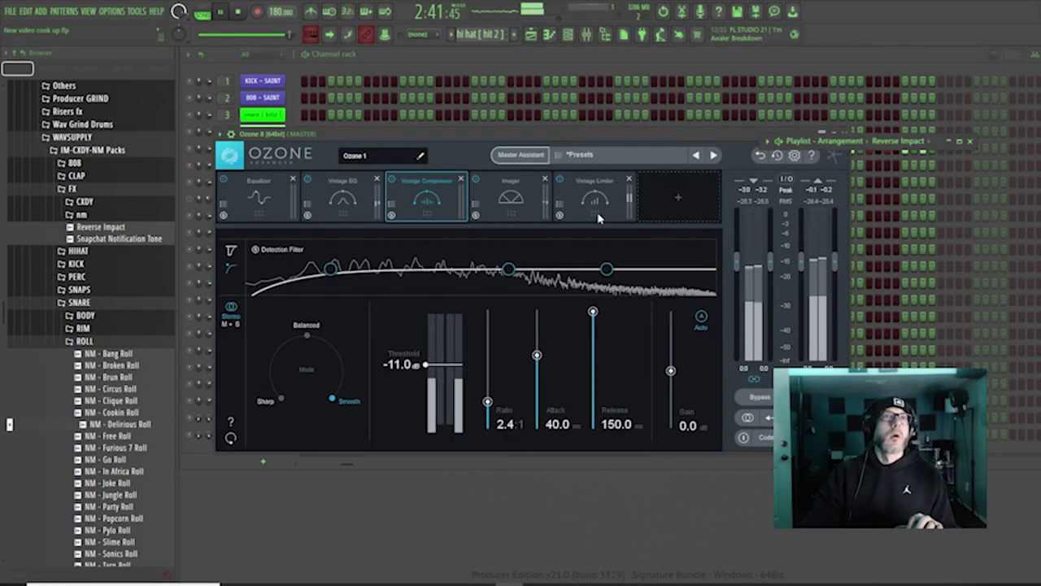
Load the EDp master preset in Ozone 8 on the master track and close the preset manager
{"action": "left_click", "coordinate": [579, 155]}
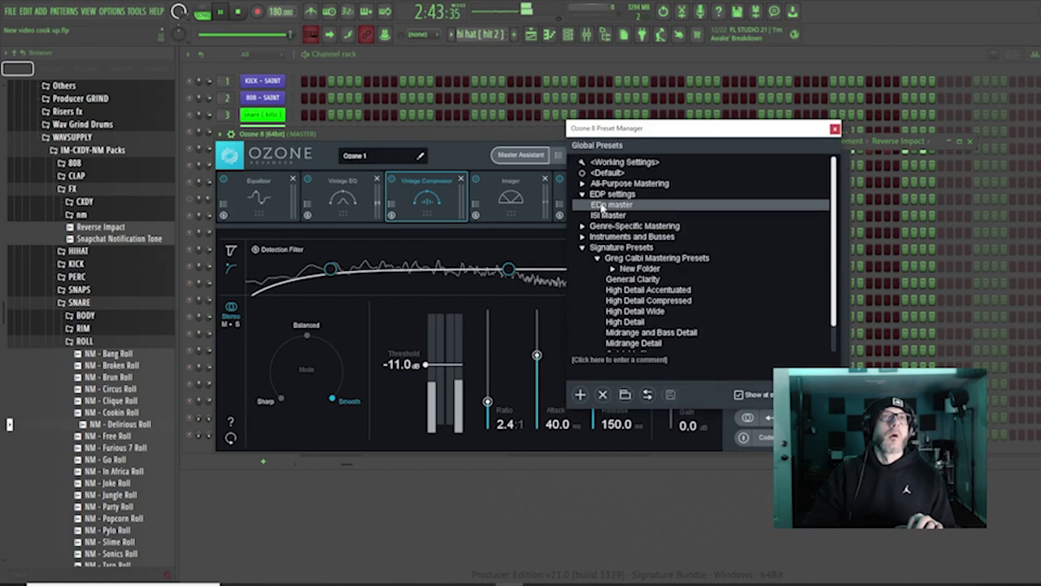
{"action": "left_click", "coordinate": [835, 129]}
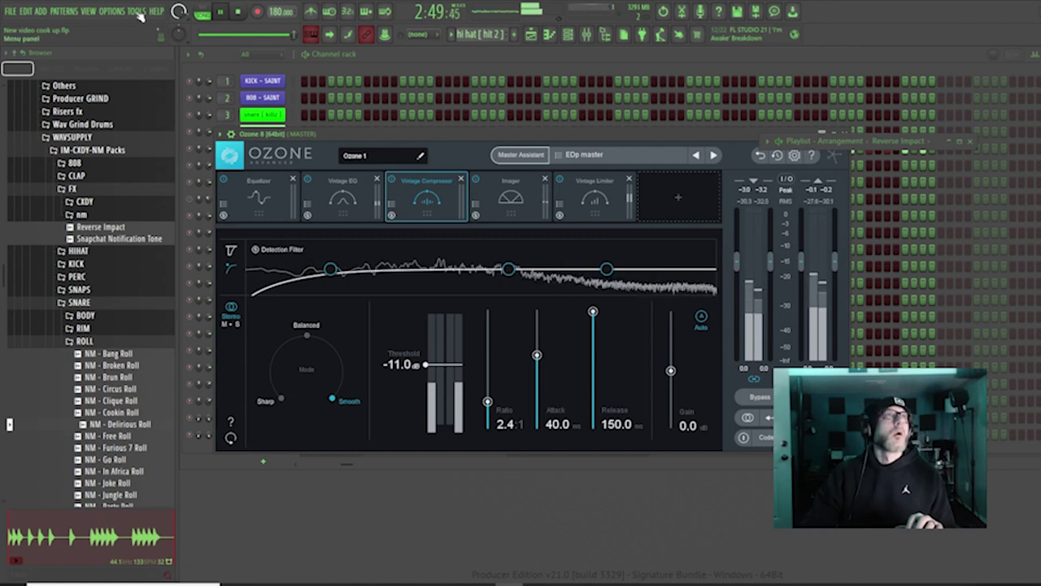
Review the audio device and mixer settings, then close them
{"action": "left_click", "coordinate": [138, 11]}
{"action": "mouse_move", "coordinate": [120, 21]}
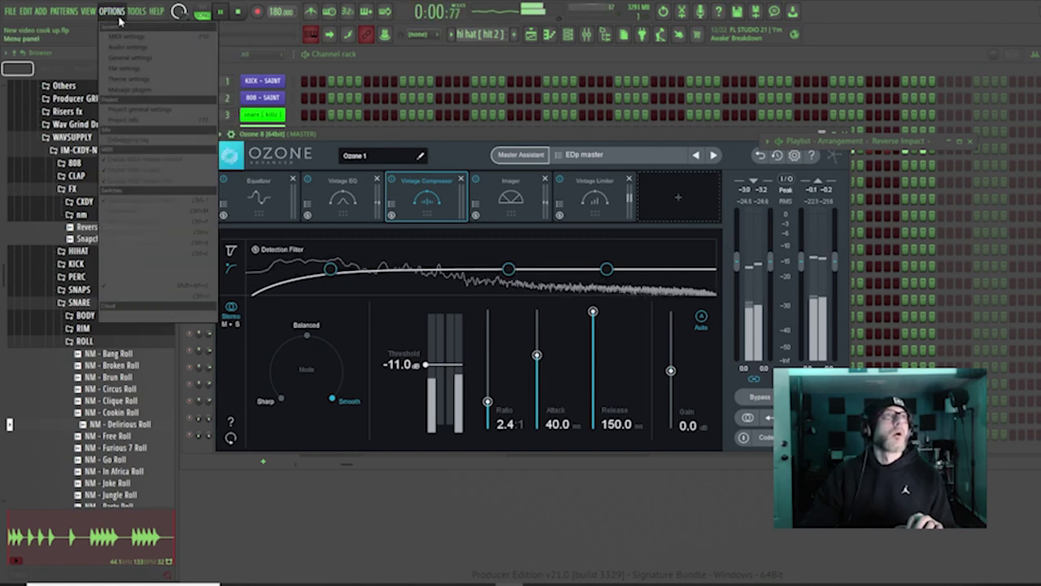
{"action": "left_click", "coordinate": [151, 49]}
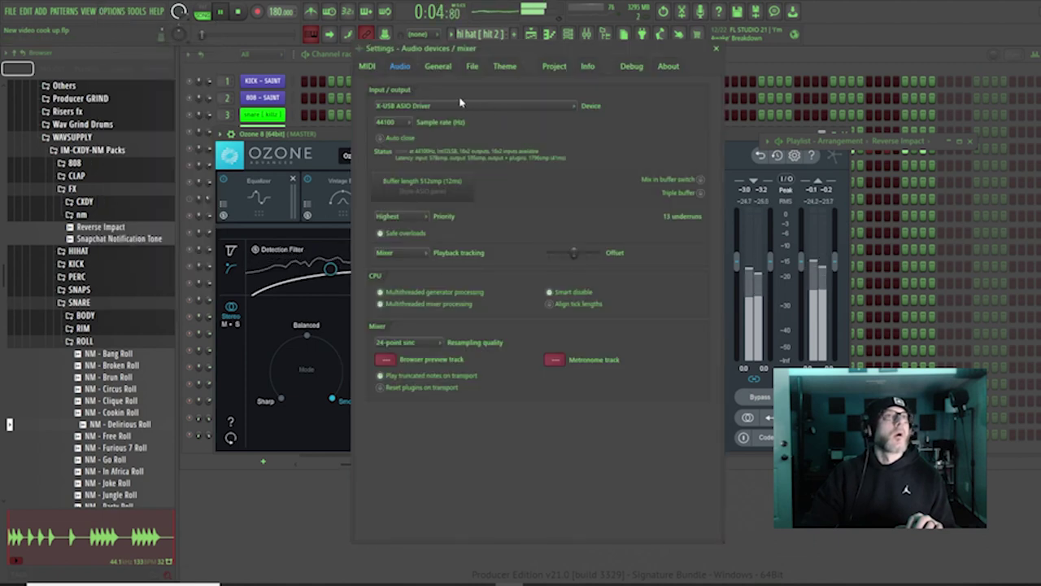
{"action": "left_click", "coordinate": [717, 50]}
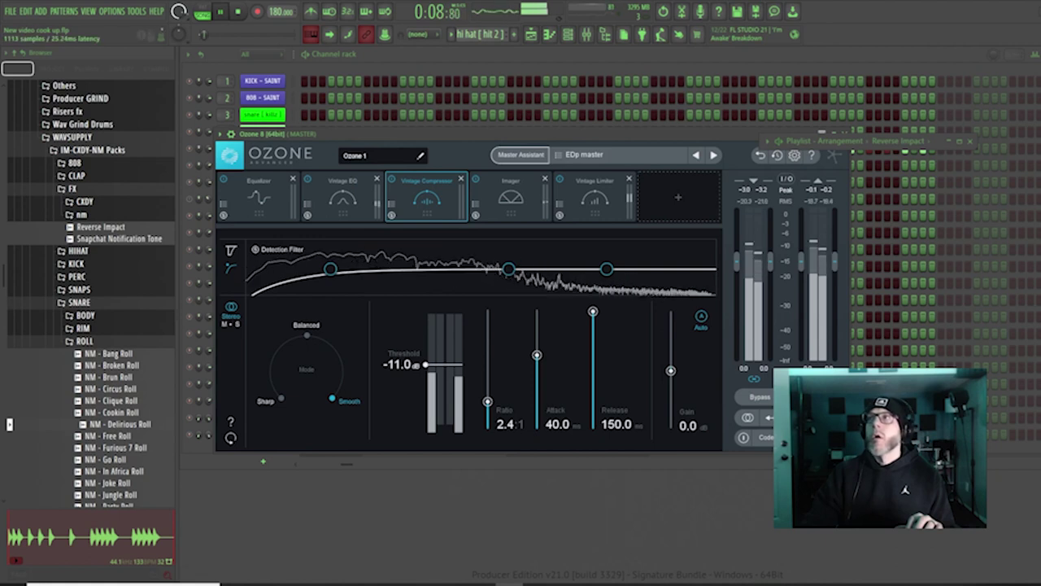
Set the Vintage Limiter threshold in Ozone 8 to -9.2 dB and close the playlist window
{"action": "left_click", "coordinate": [589, 209]}
{"action": "left_click_drag", "start_coordinate": [515, 367], "coordinate": [504, 407]}
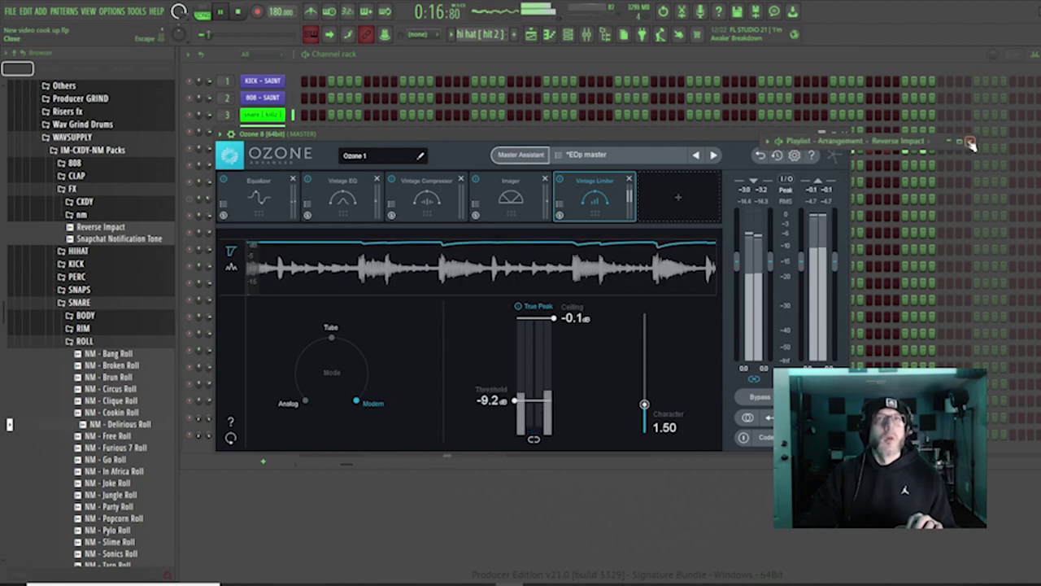
{"action": "left_click", "coordinate": [970, 142]}
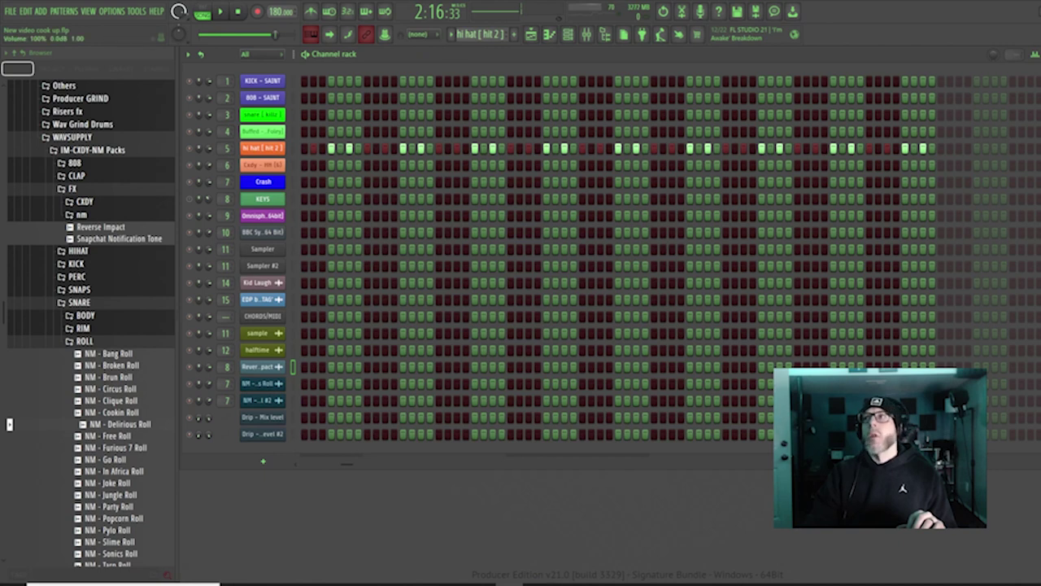